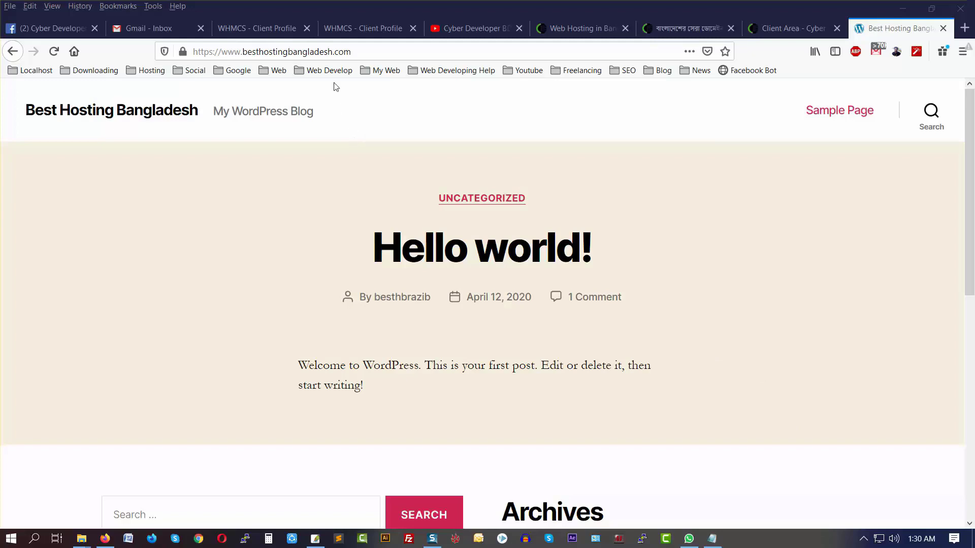
Step: Load the site's address with 'wp-admin' appended in a new Firefox tab
left_click(345, 51)
right_click(345, 51)
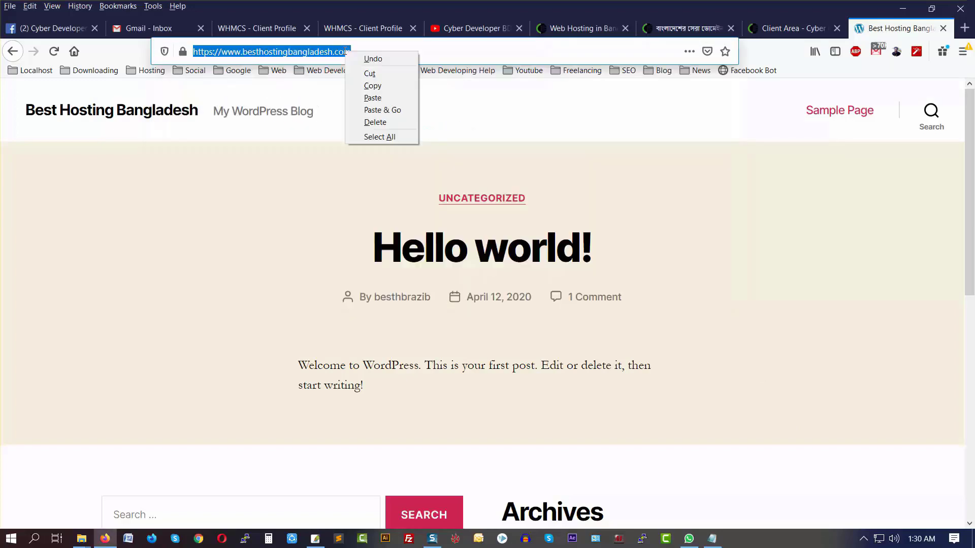
left_click(365, 85)
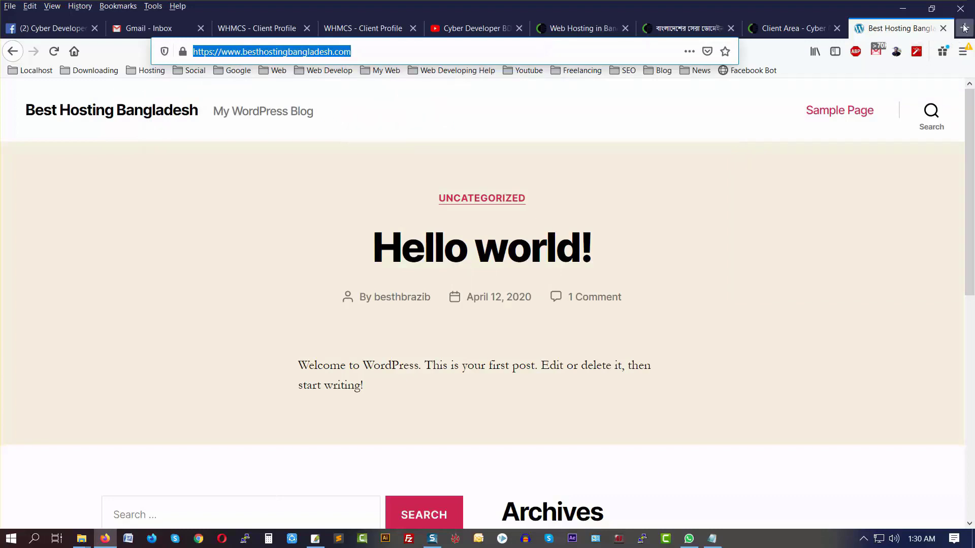
left_click(964, 28)
right_click(390, 53)
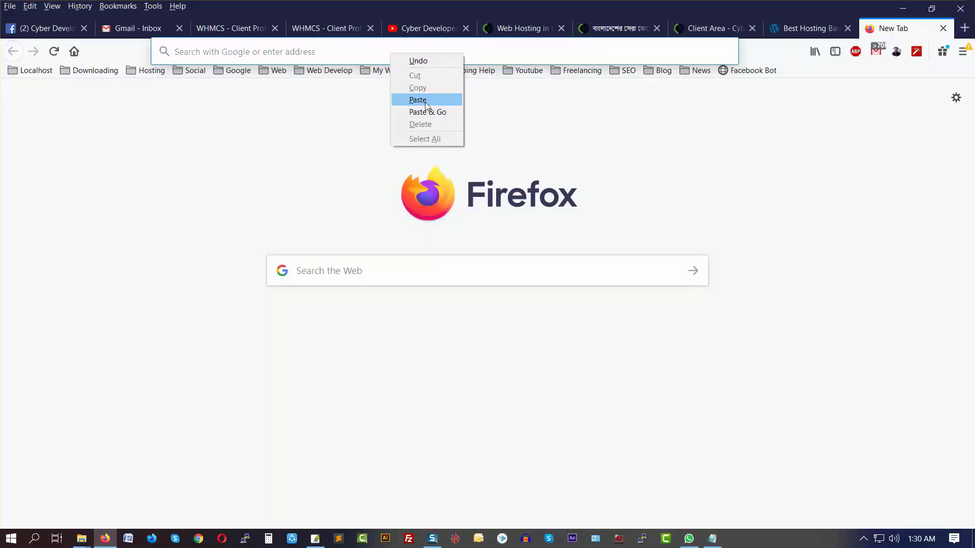
left_click(423, 104)
type("wp-")
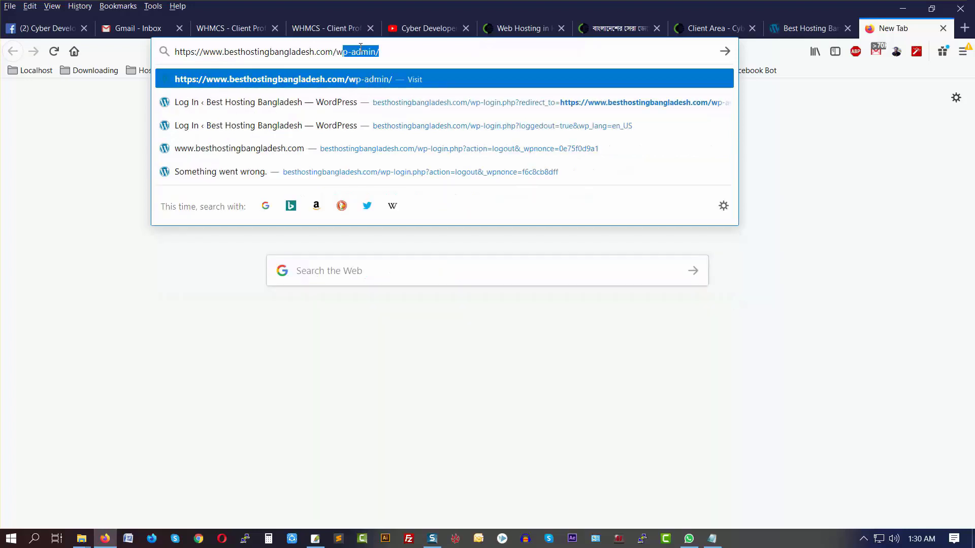
type("admin")
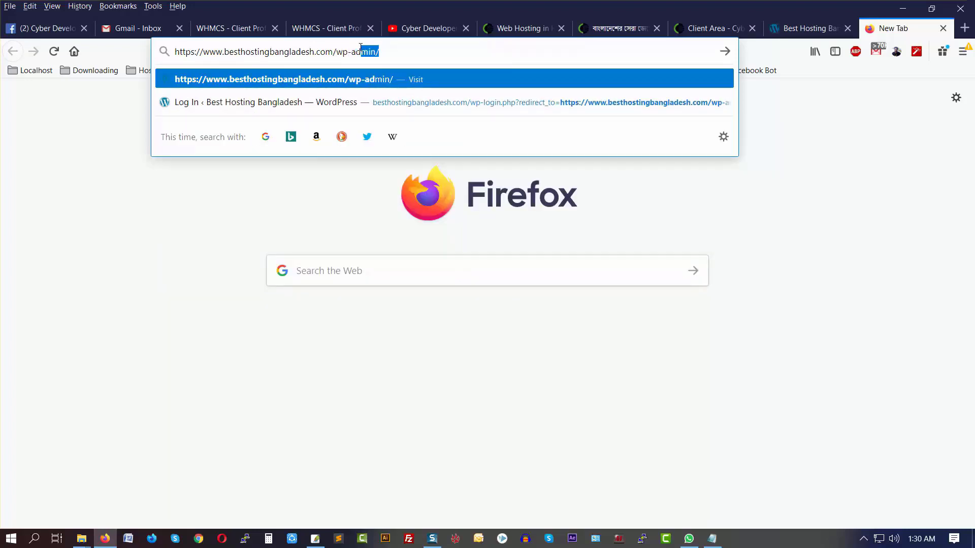
key("Return")
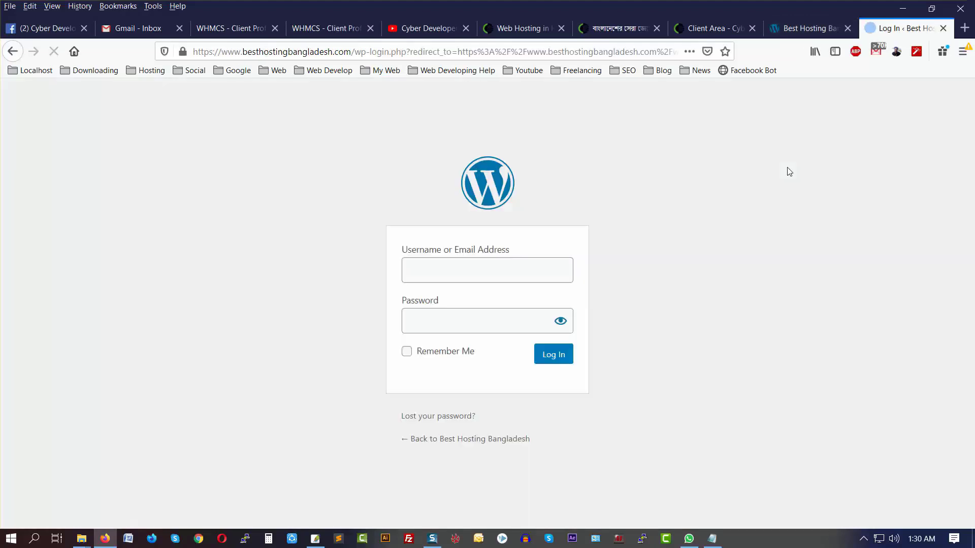
Step: Log in with the saved credentials and Remember Me ticked, declining Firefox's save-login offer
left_click(658, 251)
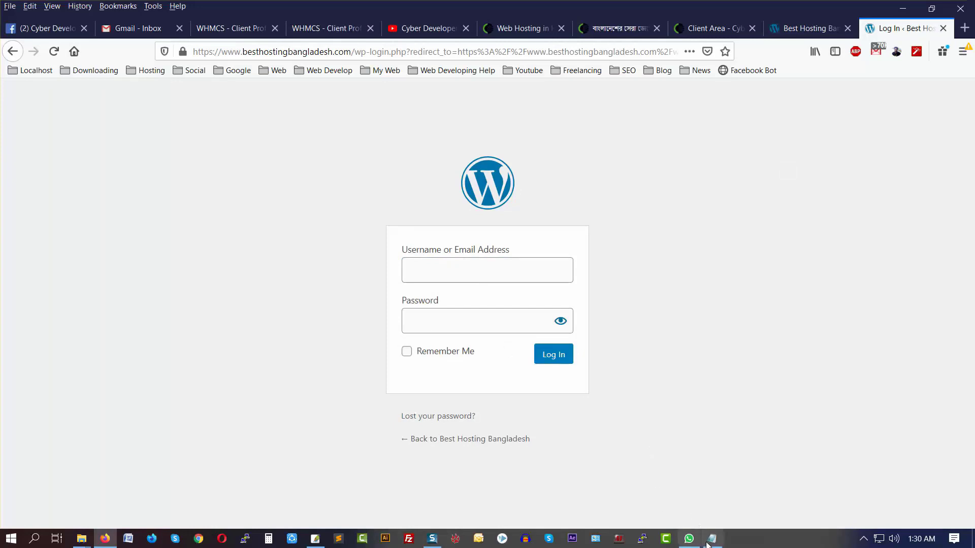
key("ctrl+alt+a")
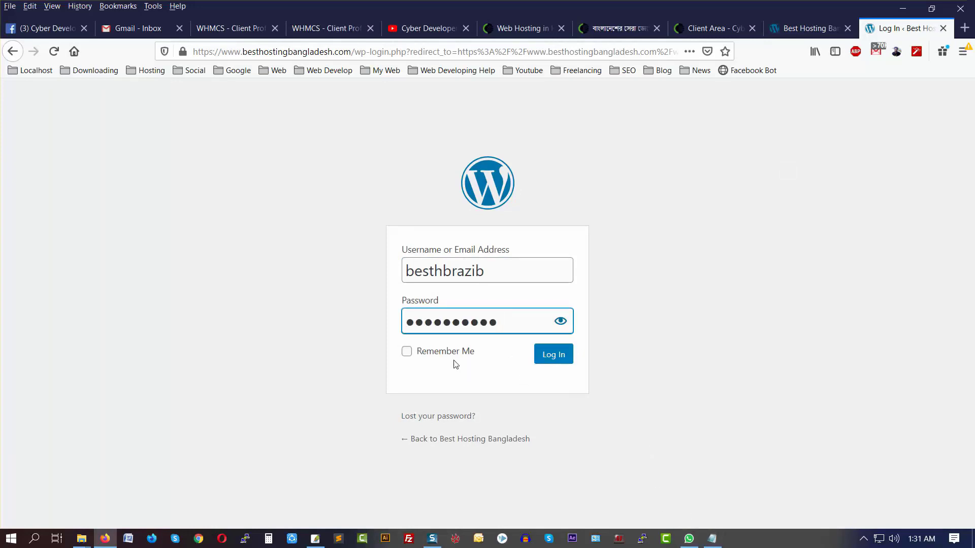
left_click(417, 354)
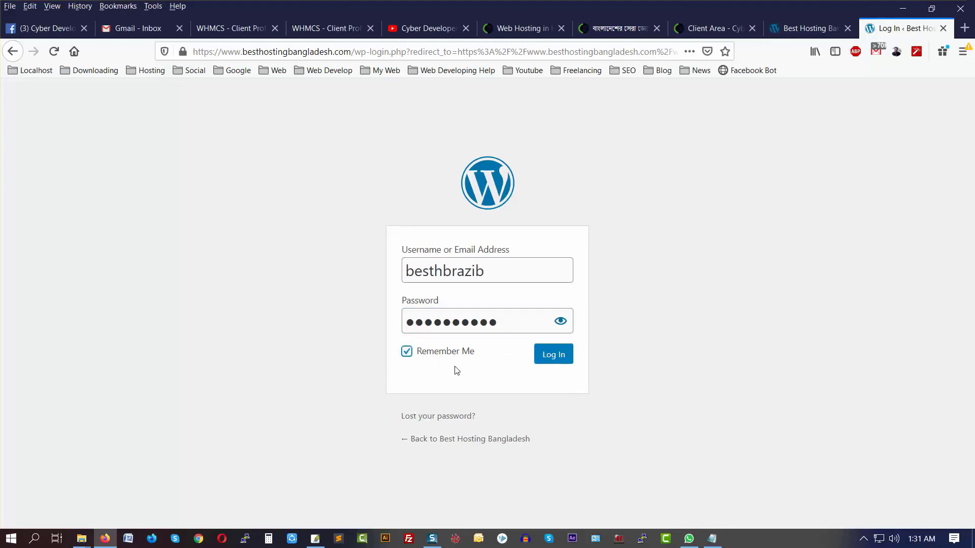
left_click(553, 357)
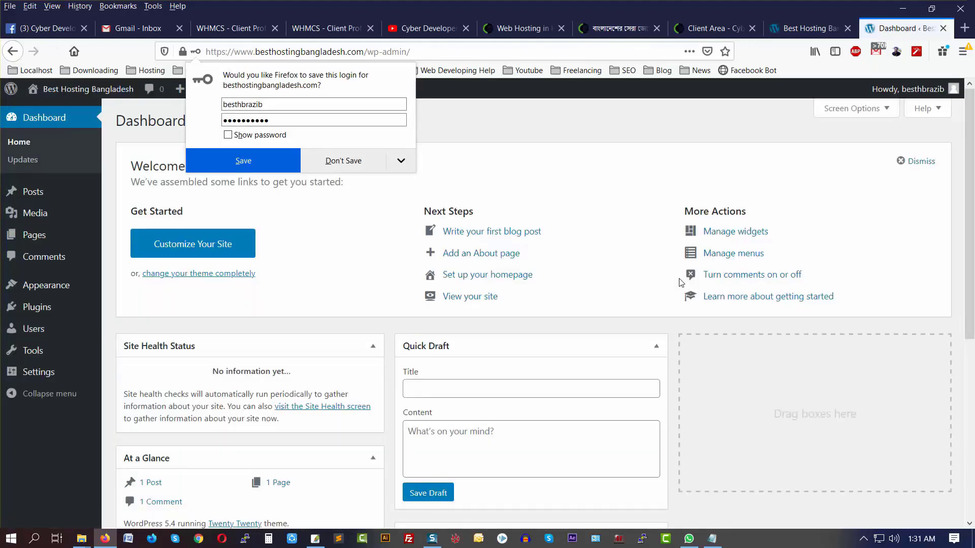
left_click(525, 146)
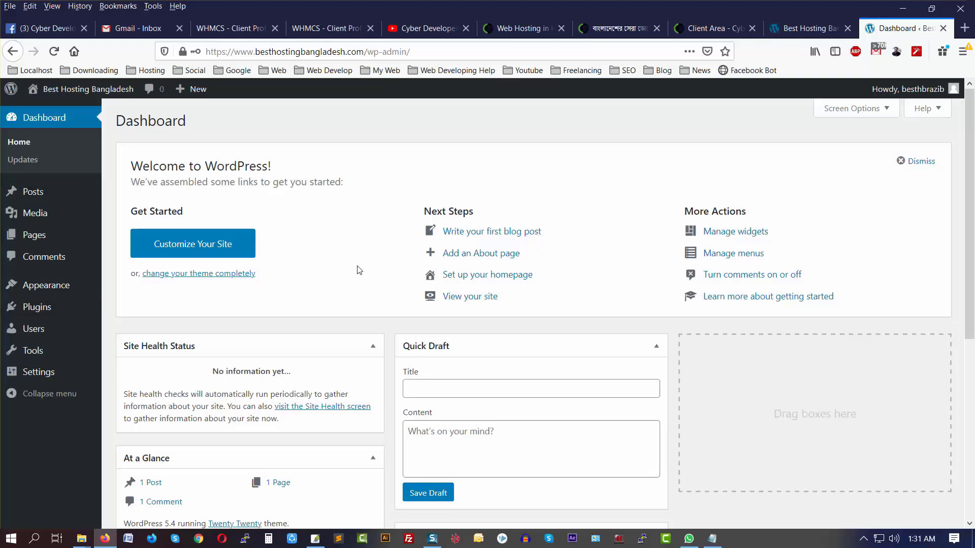
Step: Look over the Dashboard widgets, then dismiss the Welcome to WordPress panel
scroll(344, 263, "down", 4)
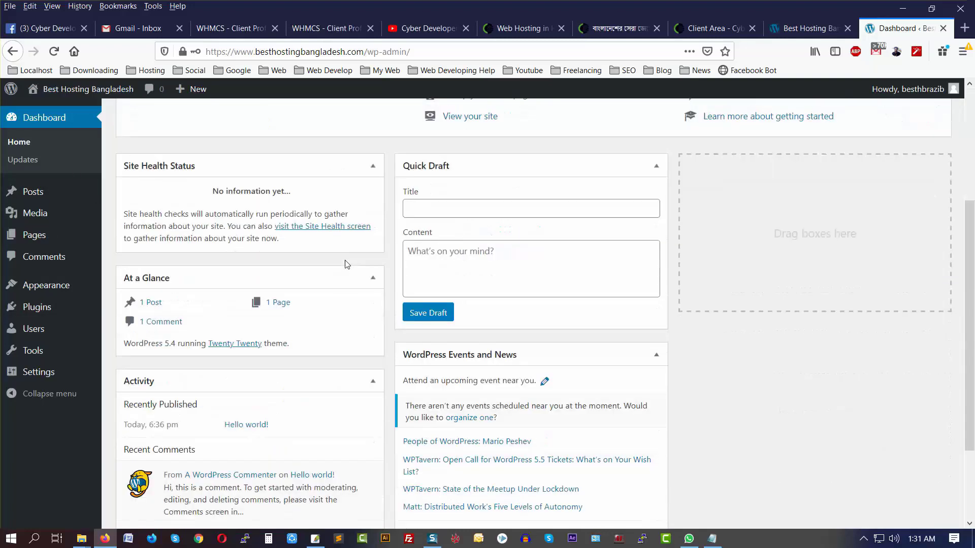
scroll(347, 264, "up", 5)
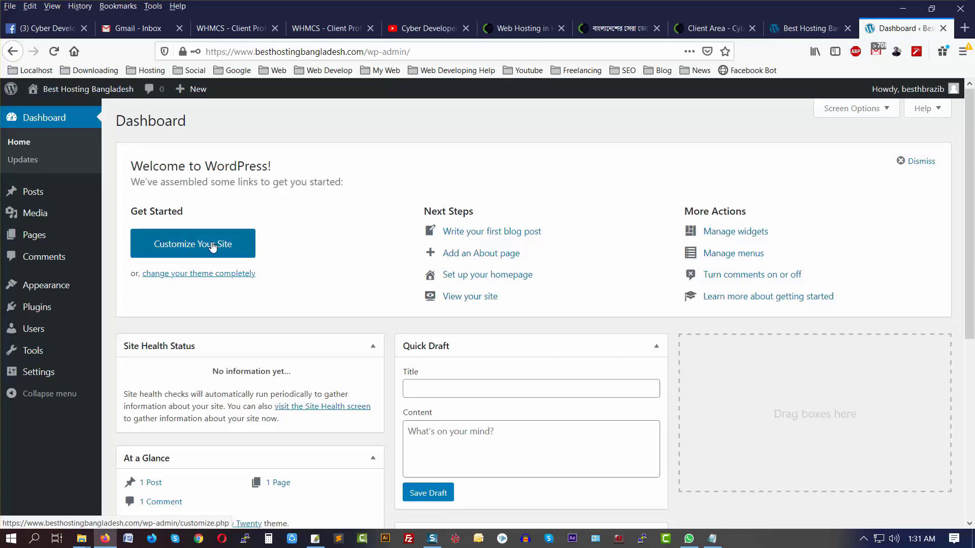
left_click(917, 161)
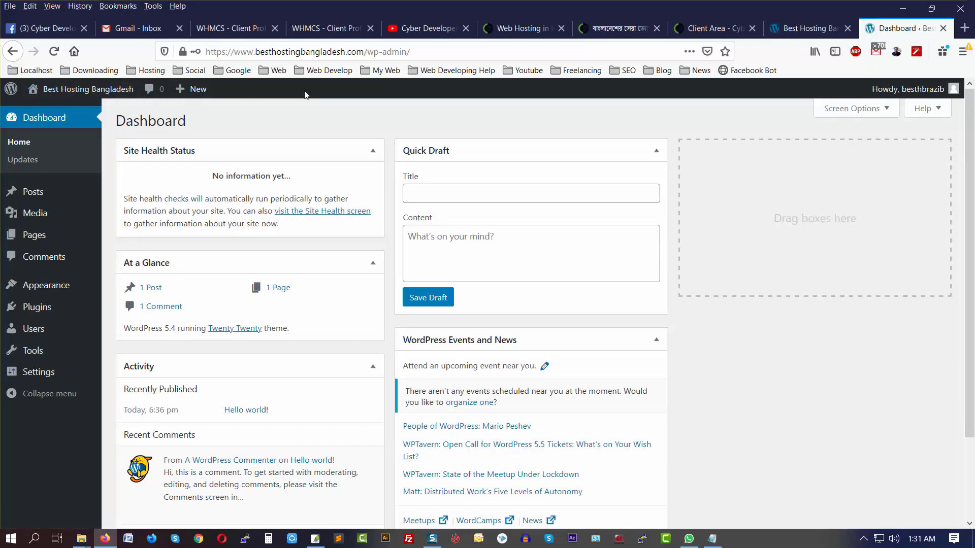
mouse_move(94, 93)
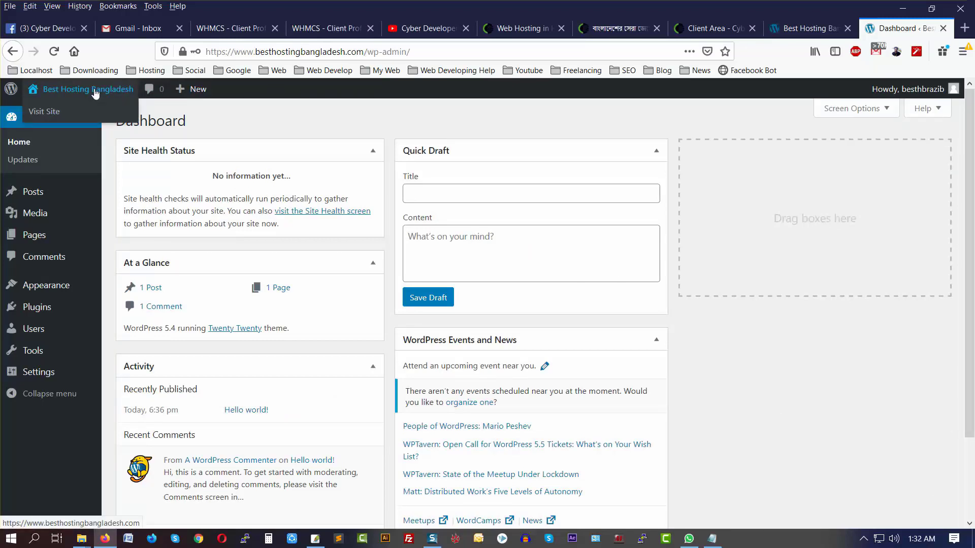
mouse_move(18, 89)
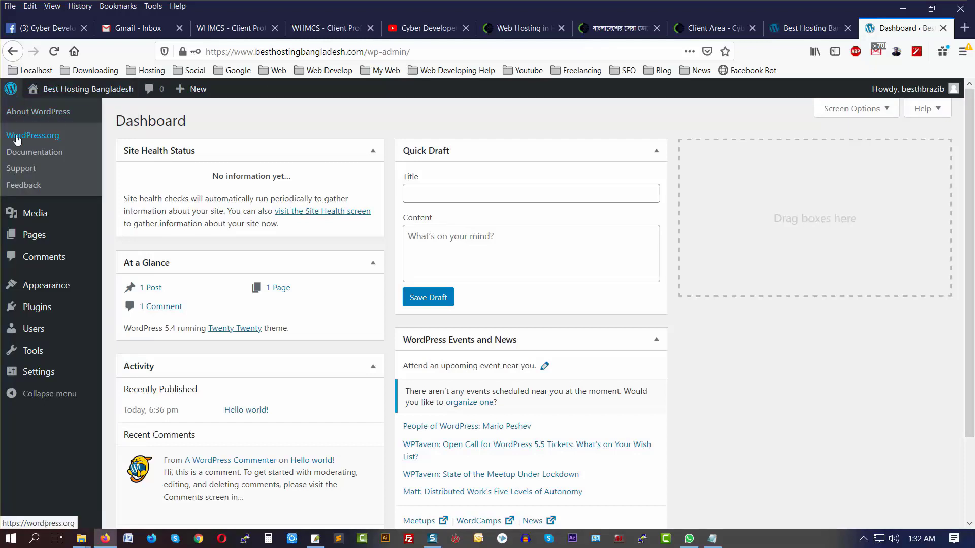
mouse_move(56, 100)
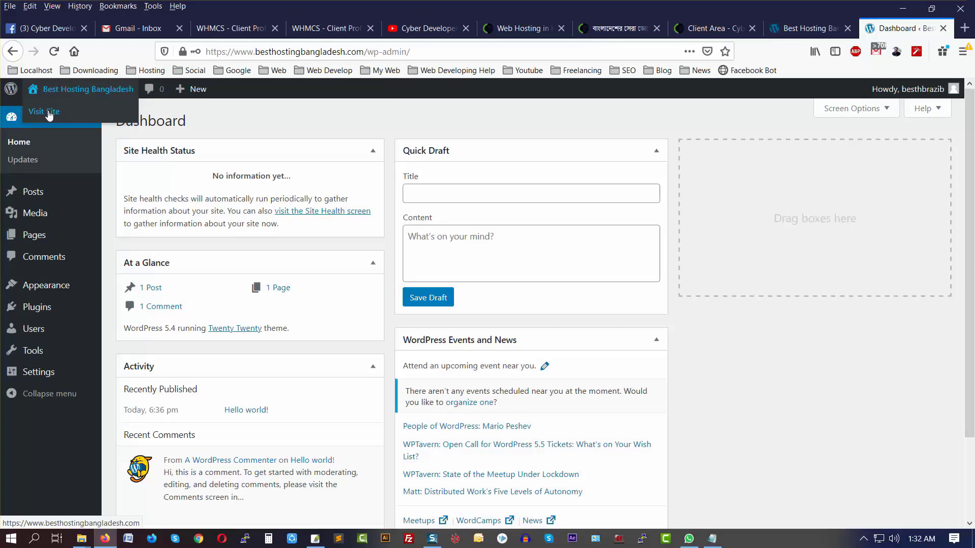
middle_click(49, 116)
left_click(901, 29)
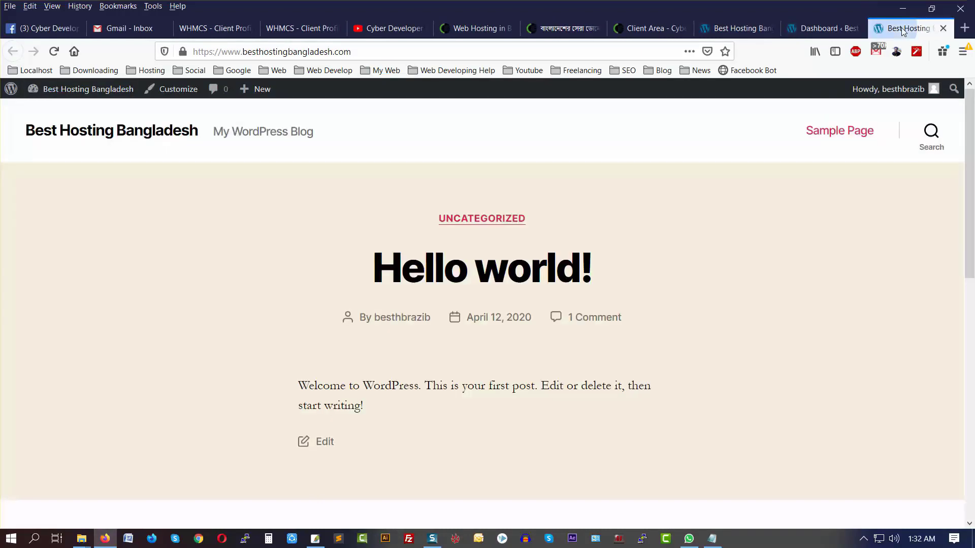
left_click(943, 28)
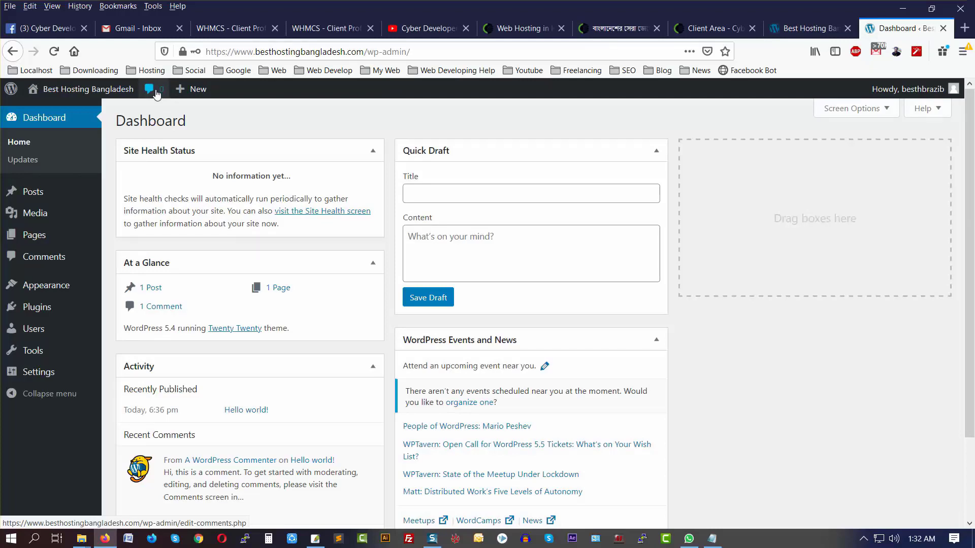
mouse_move(186, 91)
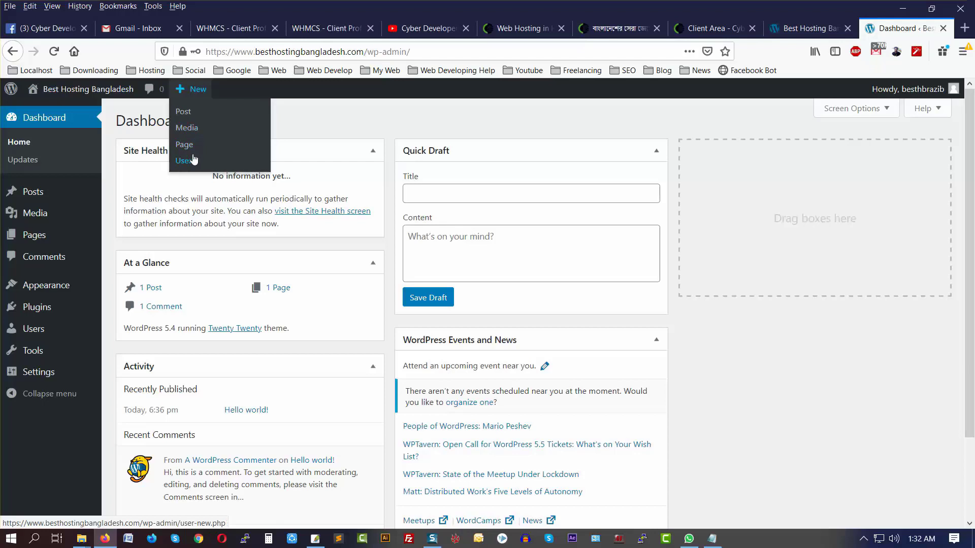
mouse_move(919, 97)
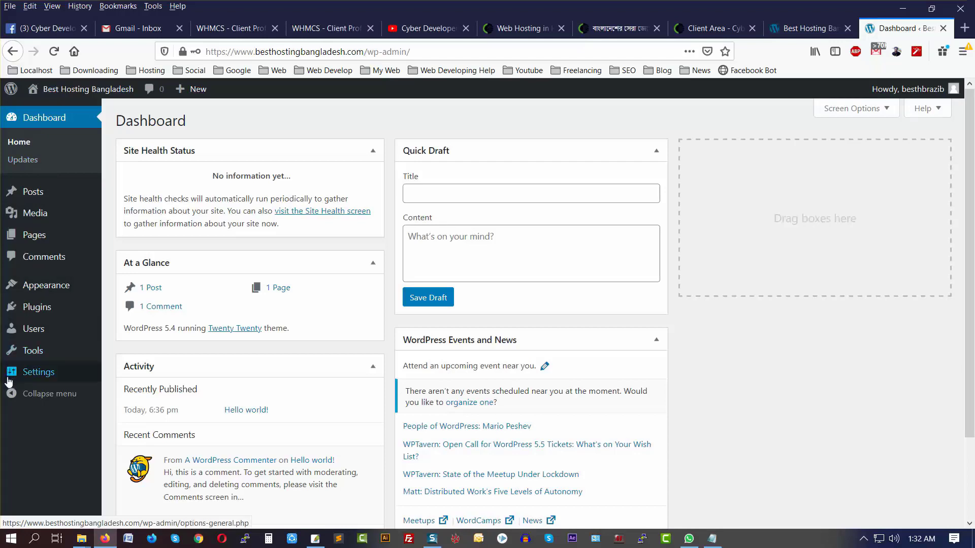
mouse_move(36, 193)
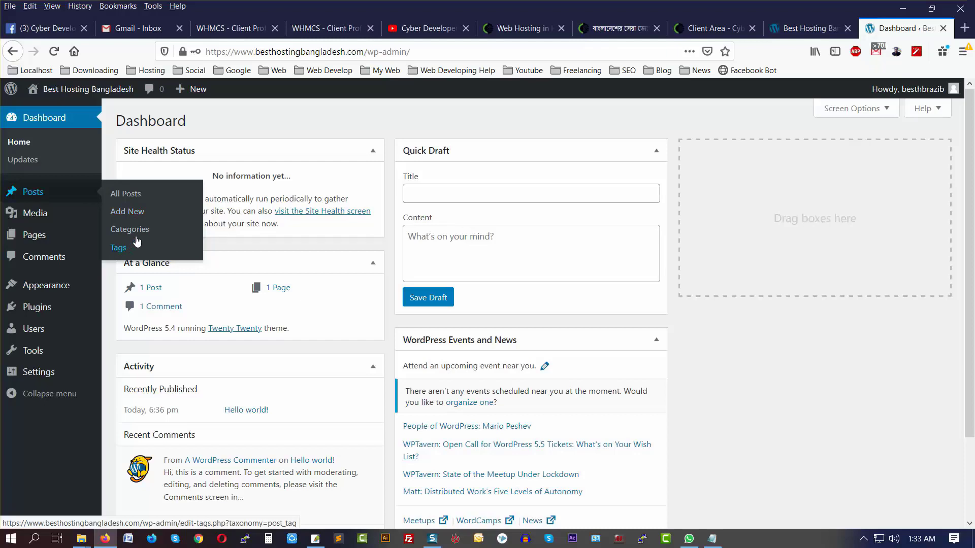
mouse_move(49, 216)
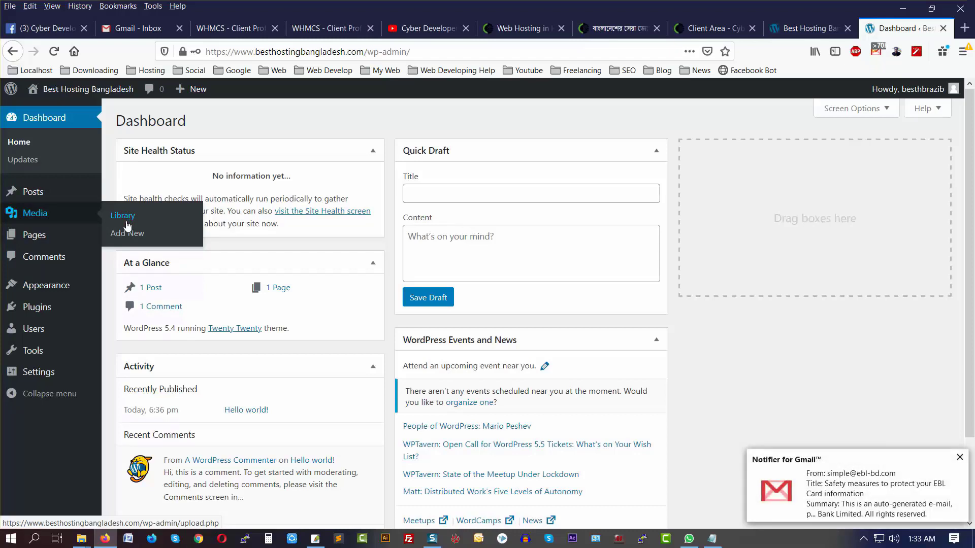
mouse_move(34, 236)
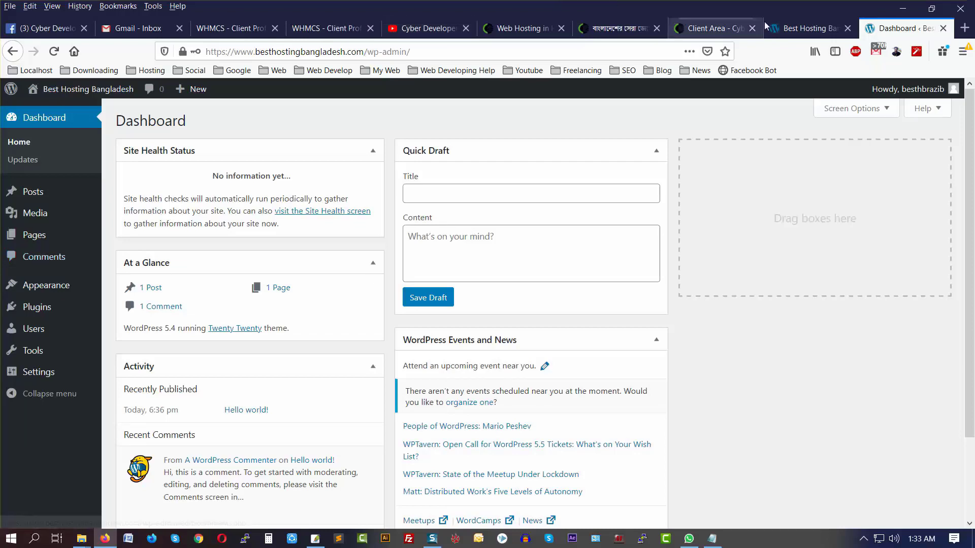
Step: On the front-page tab, open the Hello world! post and scroll to Leave a Reply
left_click(799, 28)
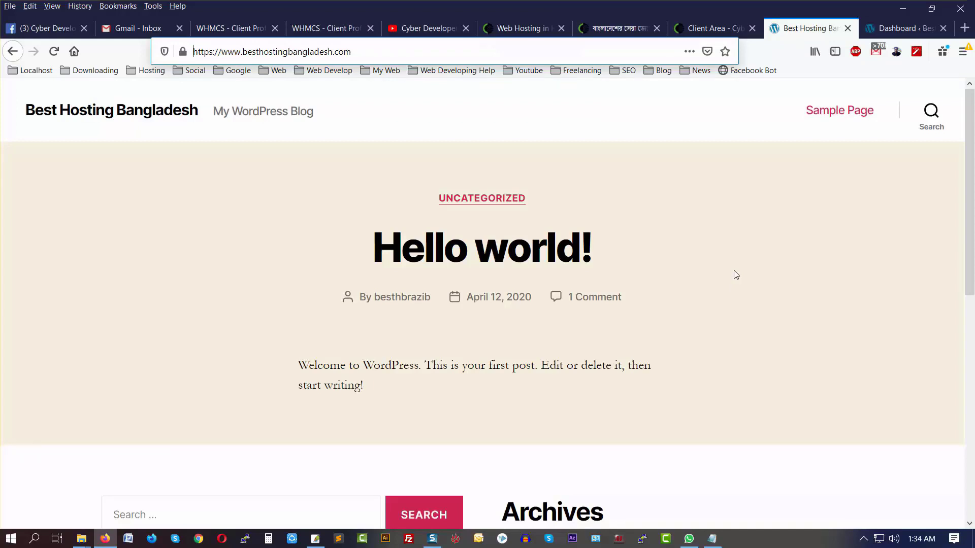
scroll(729, 221, "down", 4)
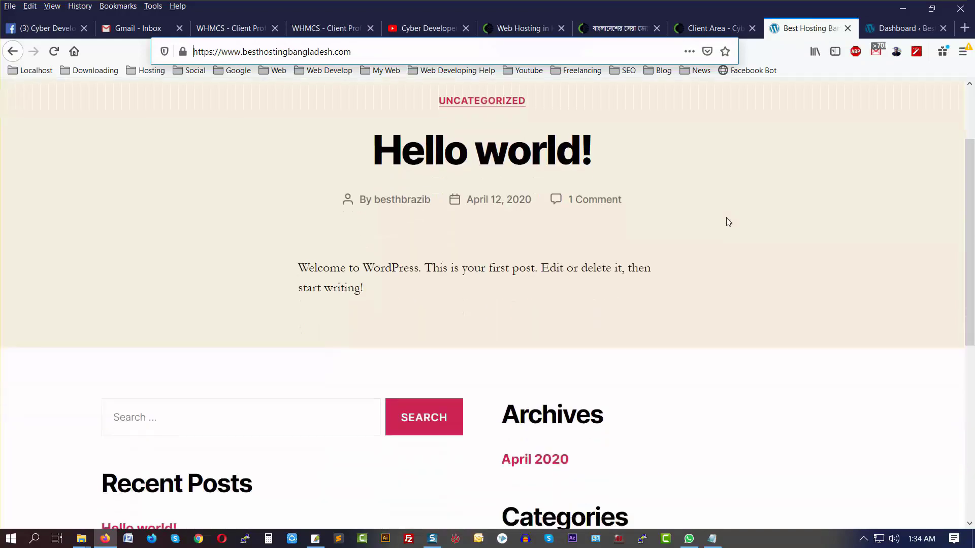
scroll(728, 222, "up", 4)
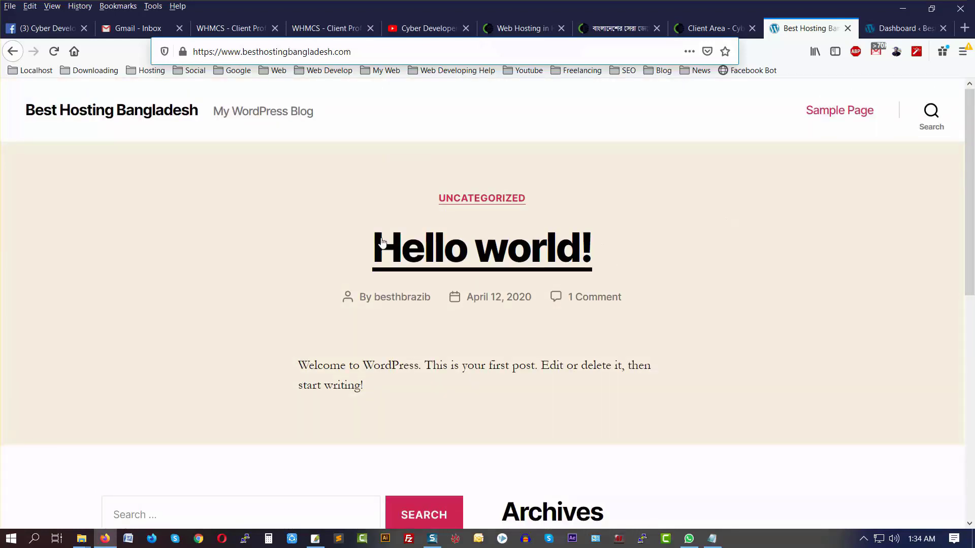
left_click(531, 259)
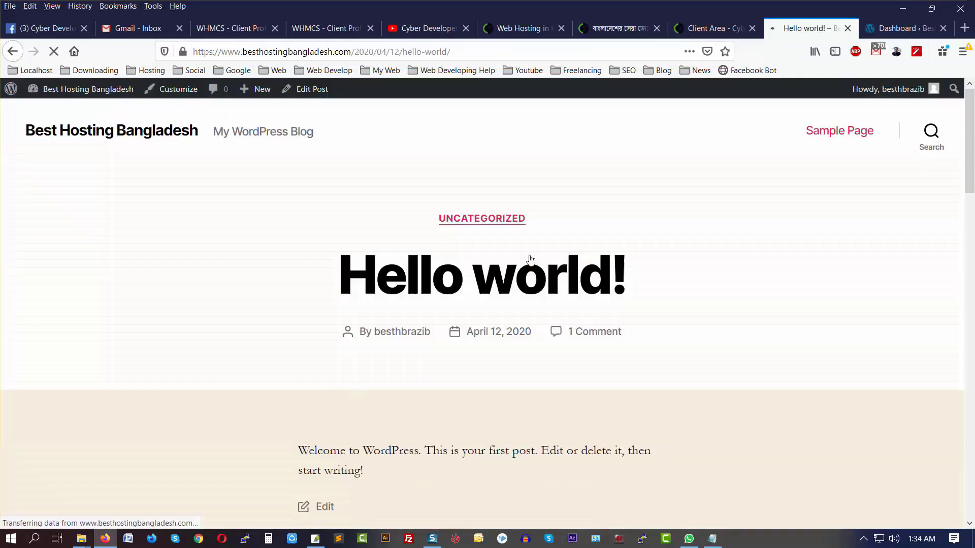
scroll(457, 259, "down", 10)
scroll(452, 261, "down", 3)
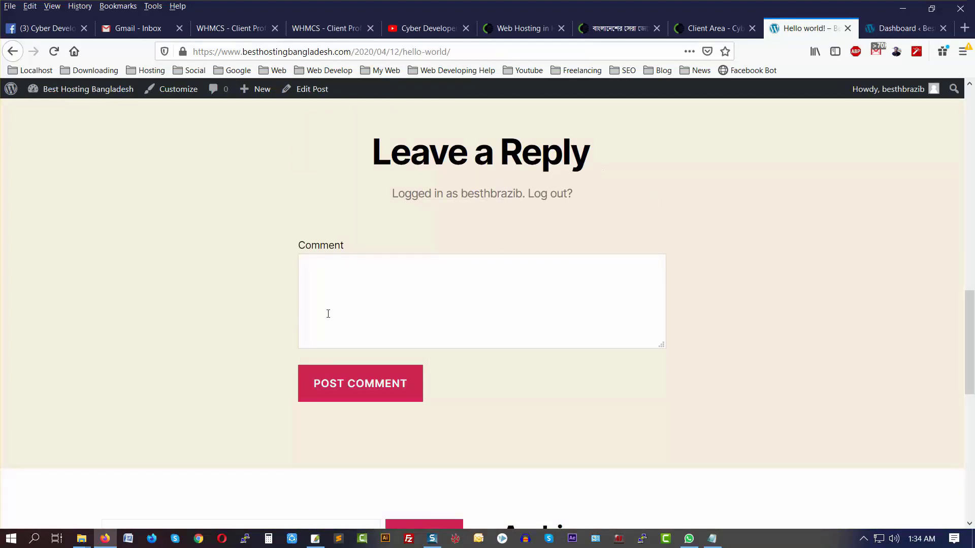
Step: Post the comment 'Test Comment' on Hello world!
left_click(343, 281)
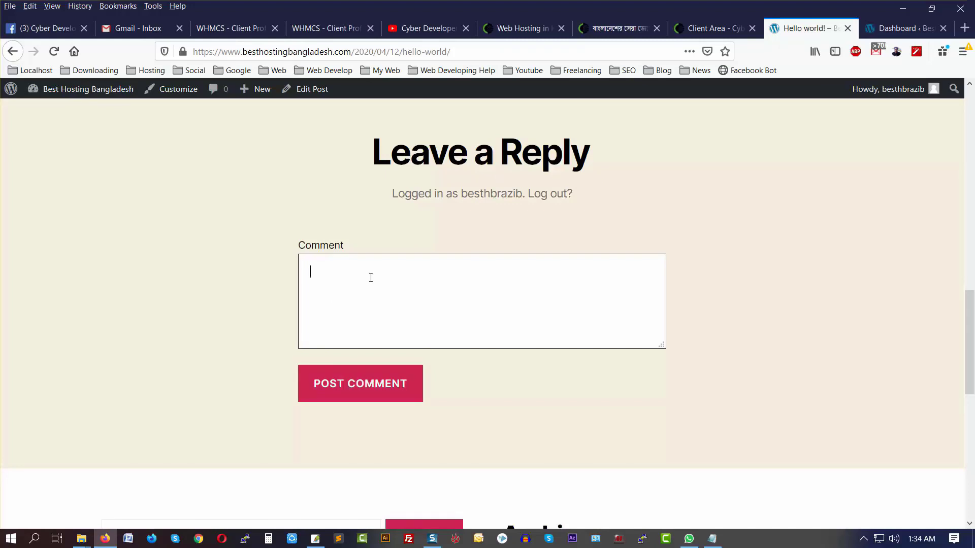
type("Test Comment")
left_click(349, 379)
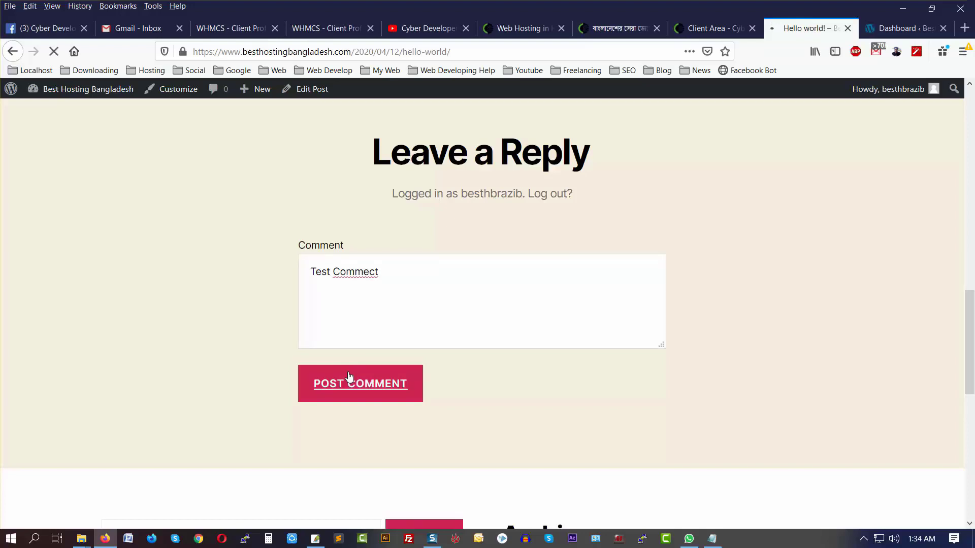
Step: Return to the admin Dashboard tab and reload it to show the new comment
scroll(613, 279, "up", 5)
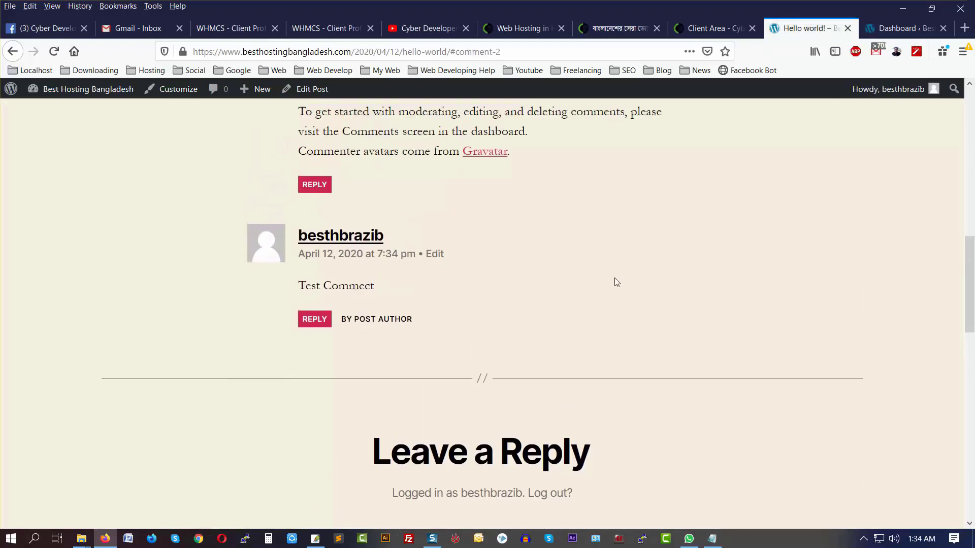
scroll(648, 266, "up", 1)
left_click(896, 29)
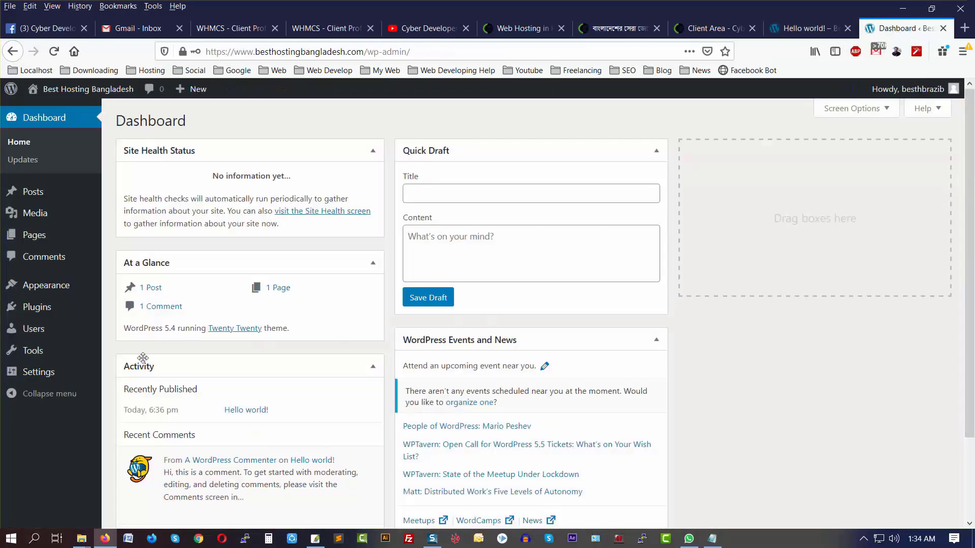
left_click(18, 146)
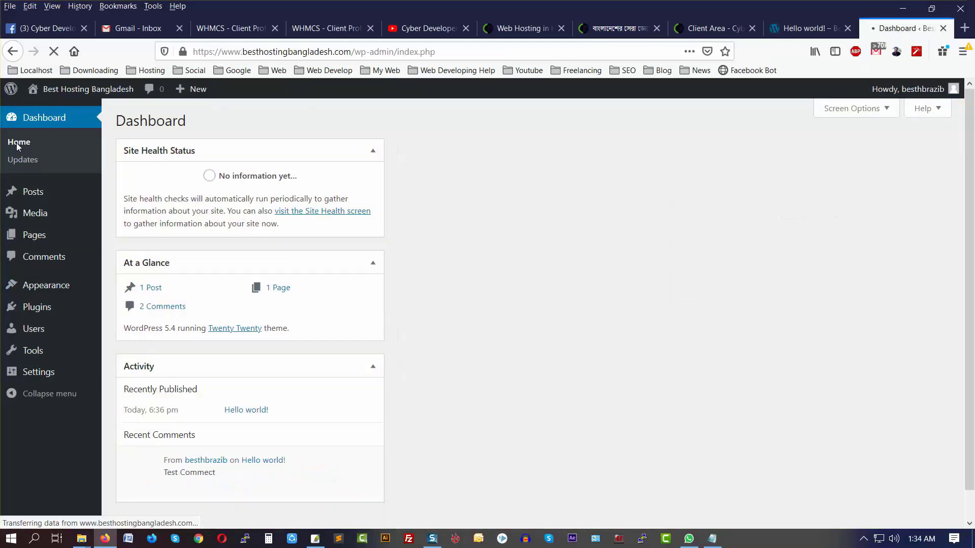
Step: Open Comments from the admin sidebar to list both Hello world! comments
left_click(50, 261)
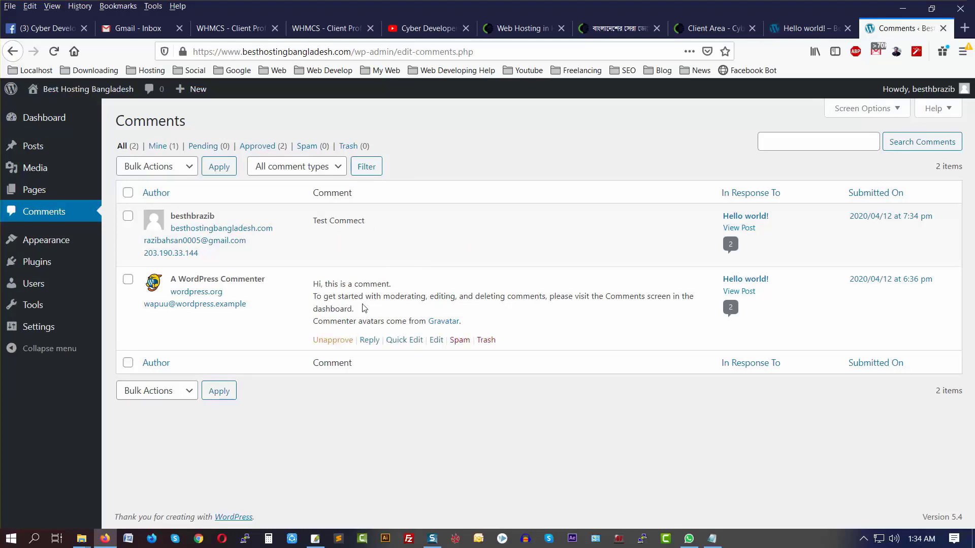
mouse_move(25, 246)
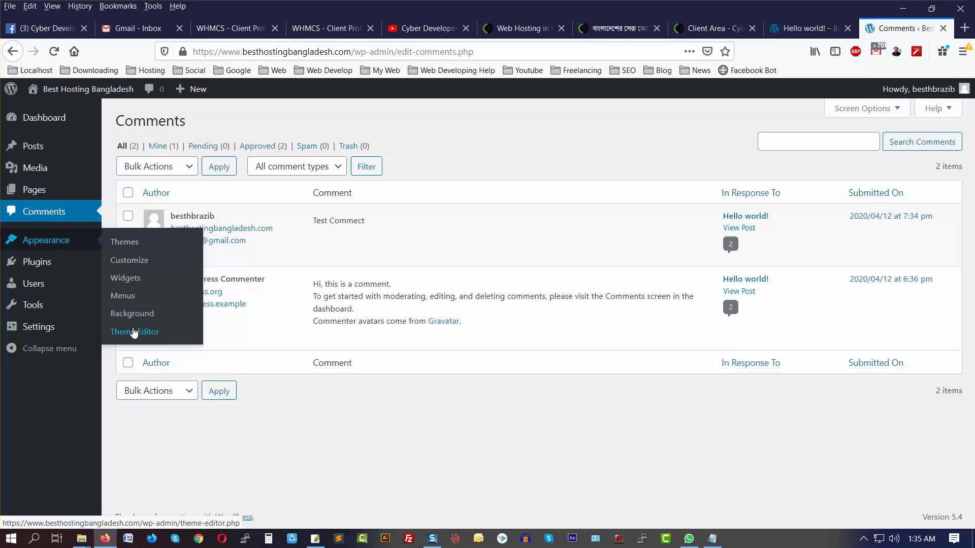
Step: Accept the Theme Editor warning and load Twenty Twenty's Theme Header (header.php)
left_click(134, 338)
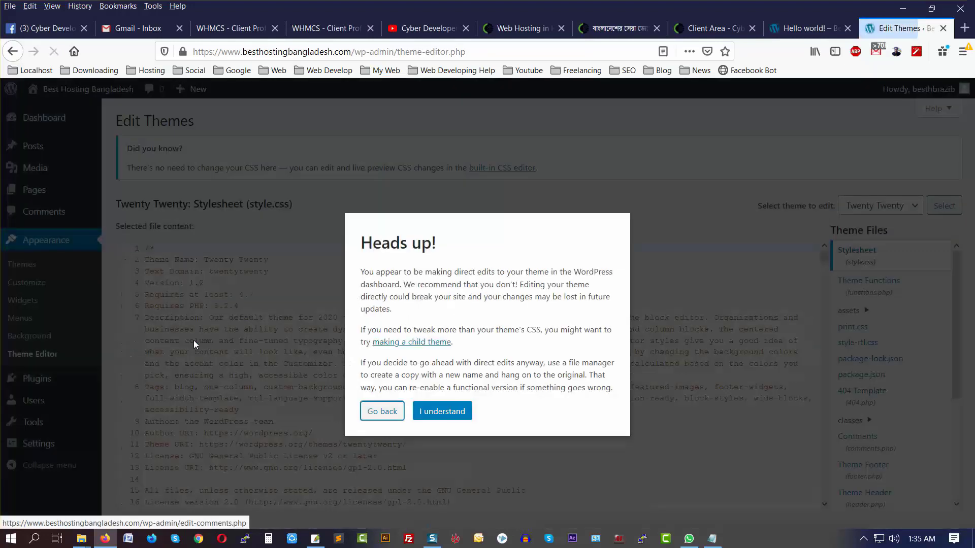
left_click(442, 412)
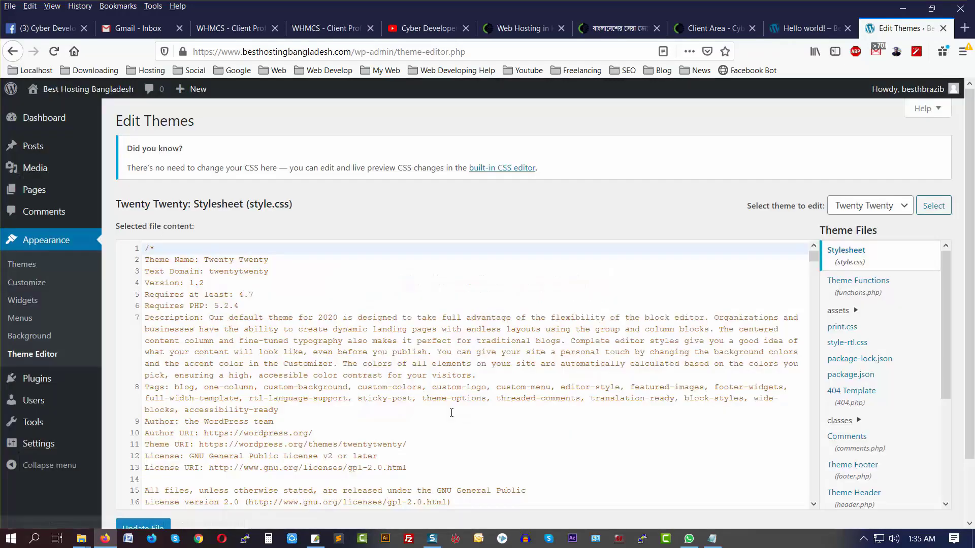
scroll(280, 406, "down", 10)
scroll(281, 406, "down", 5)
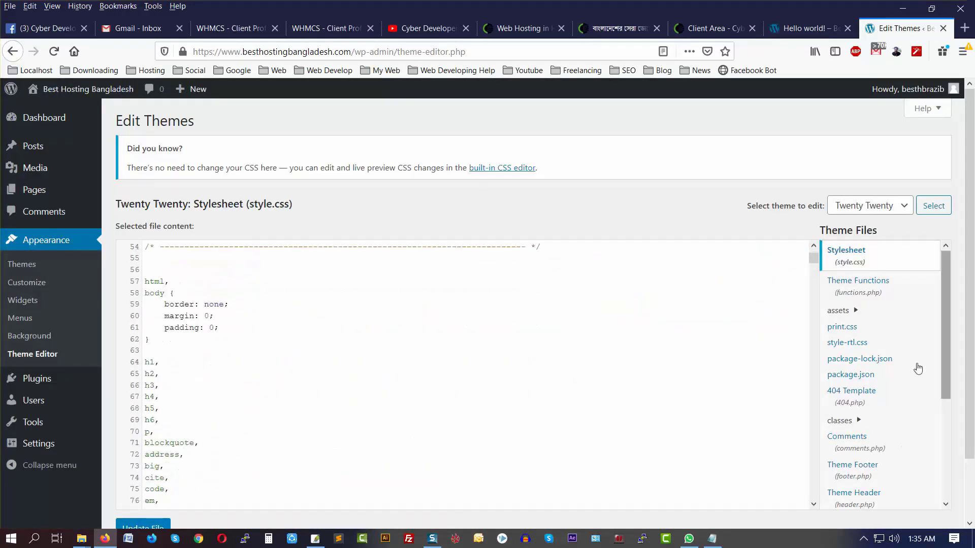
scroll(862, 341, "down", 3)
scroll(852, 414, "down", 1)
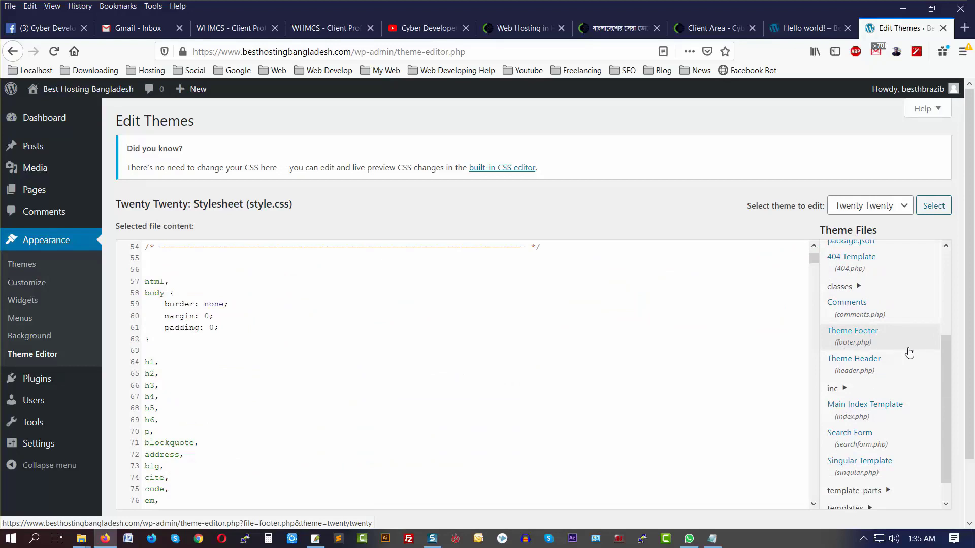
left_click(858, 375)
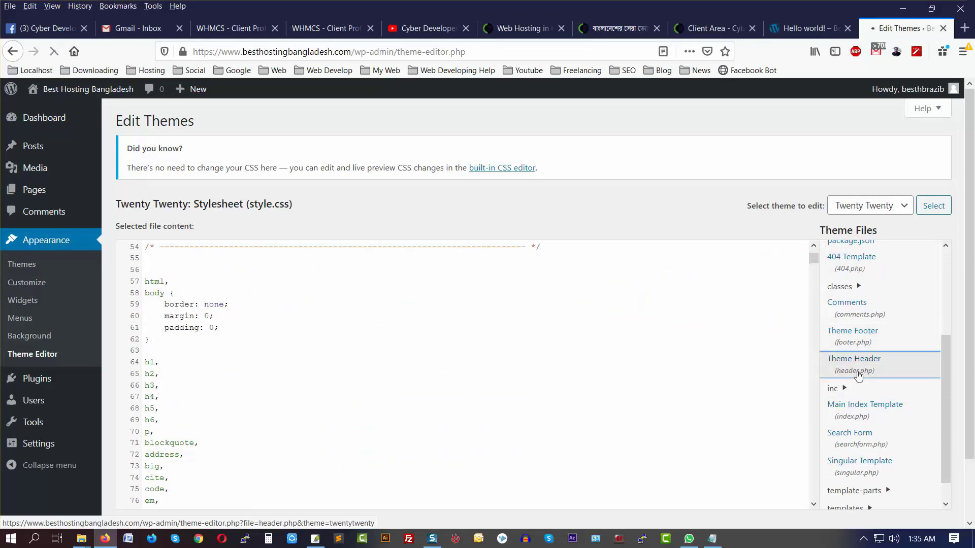
scroll(380, 352, "down", 10)
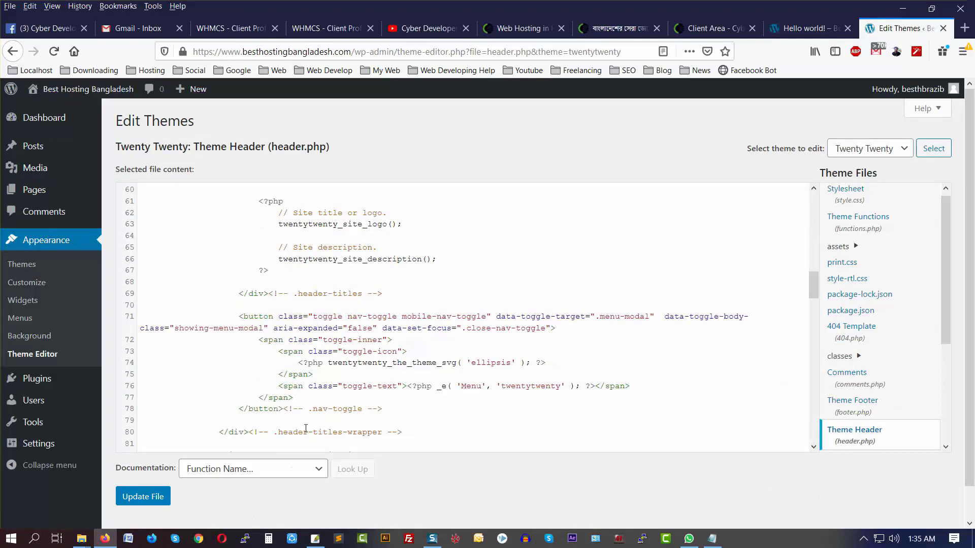
mouse_move(43, 386)
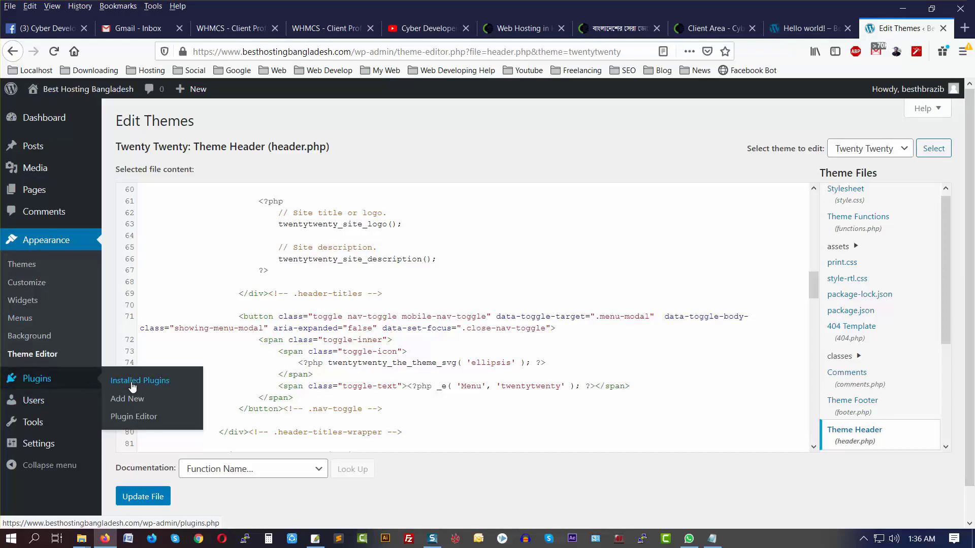
Step: Go from Installed Plugins to Add New and browse featured plugins like Akismet and Jetpack
left_click(150, 389)
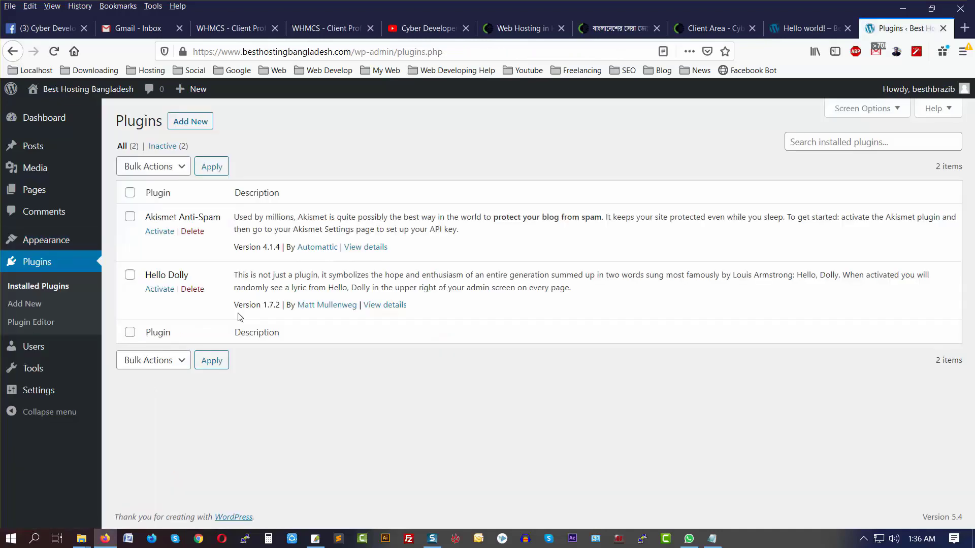
left_click(29, 305)
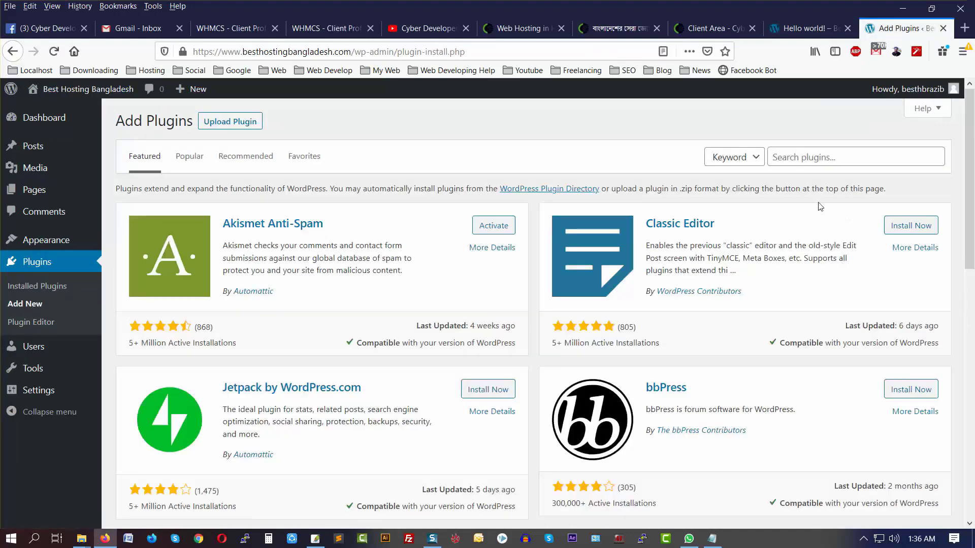
left_click(823, 158)
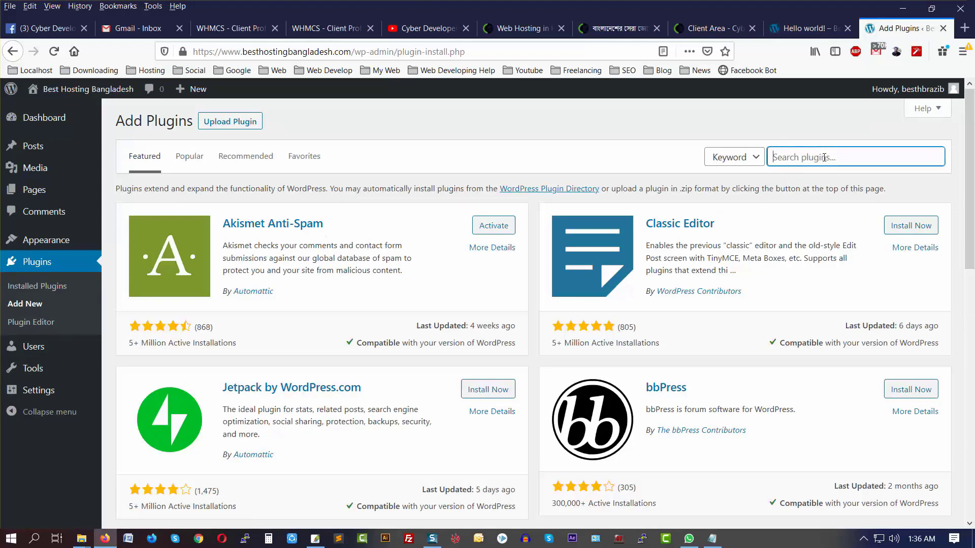
scroll(772, 251, "down", 10)
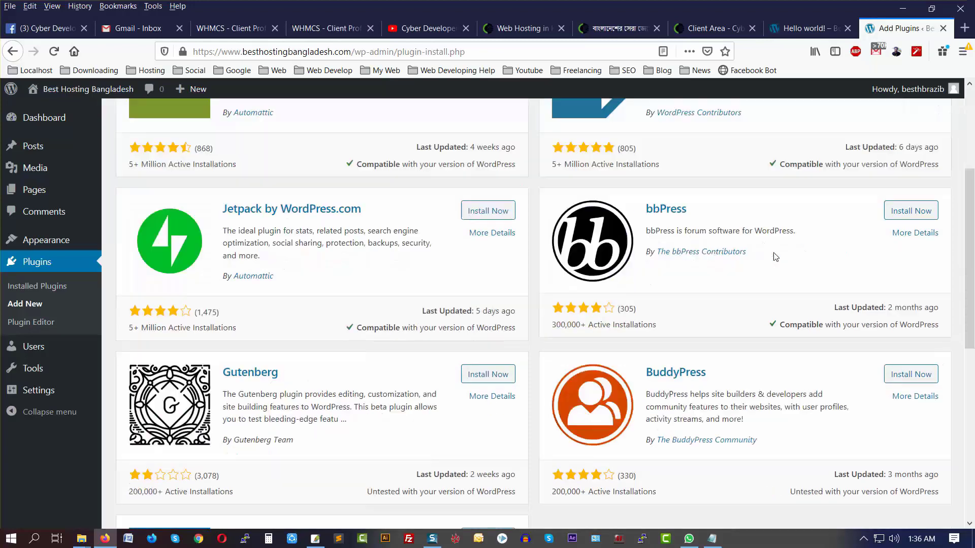
scroll(773, 252, "up", 2)
scroll(774, 254, "up", 1)
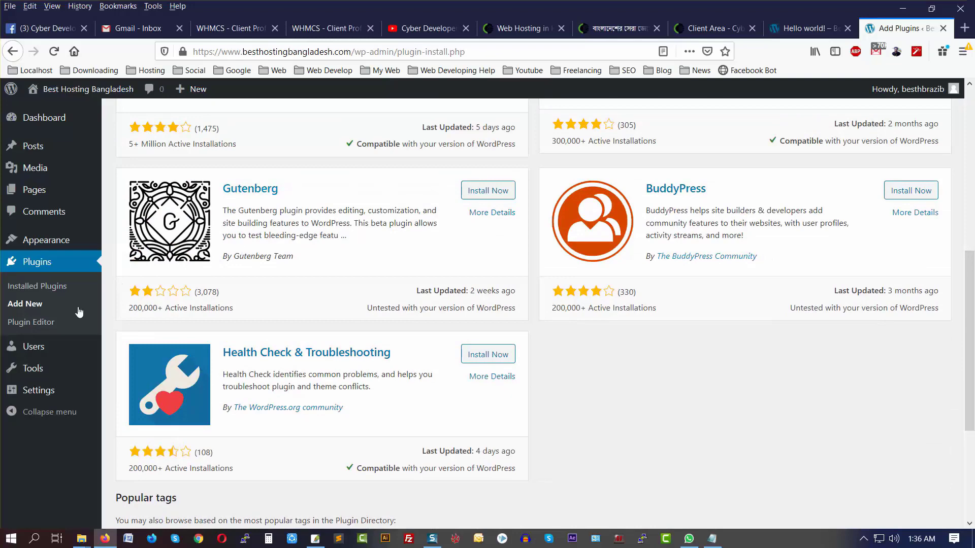
Step: Open the Plugin Editor, accept the warning, and view Akismet Anti-Spam's akismet.php
left_click(44, 328)
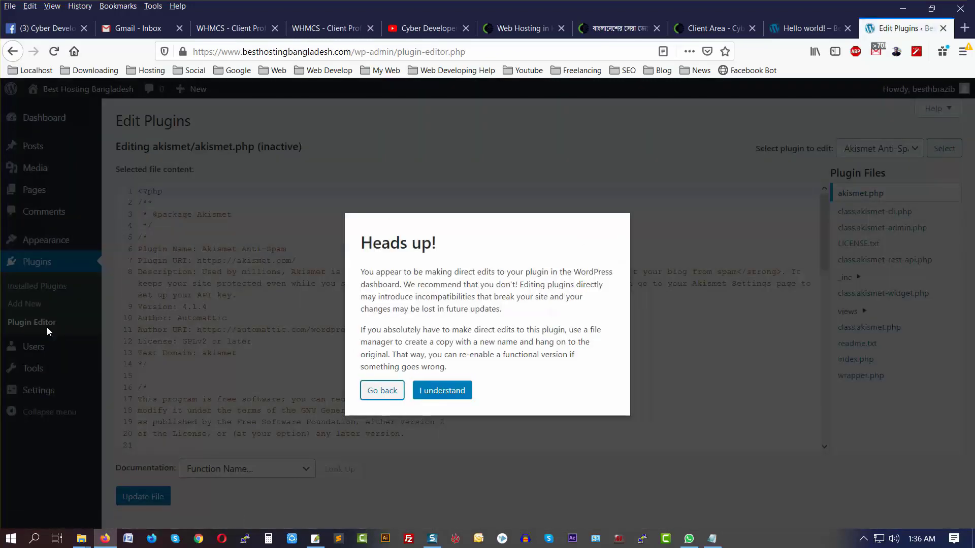
left_click(459, 393)
mouse_move(50, 240)
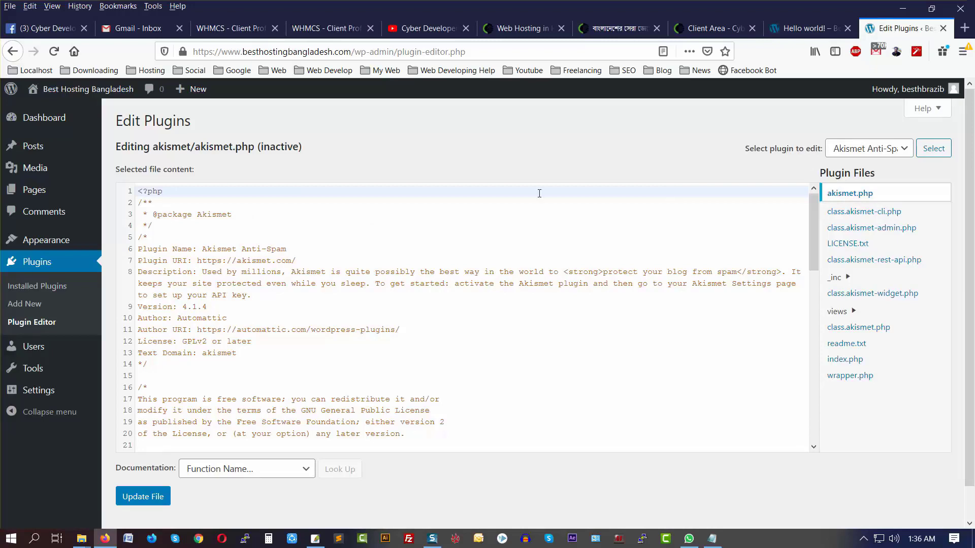
left_click(858, 152)
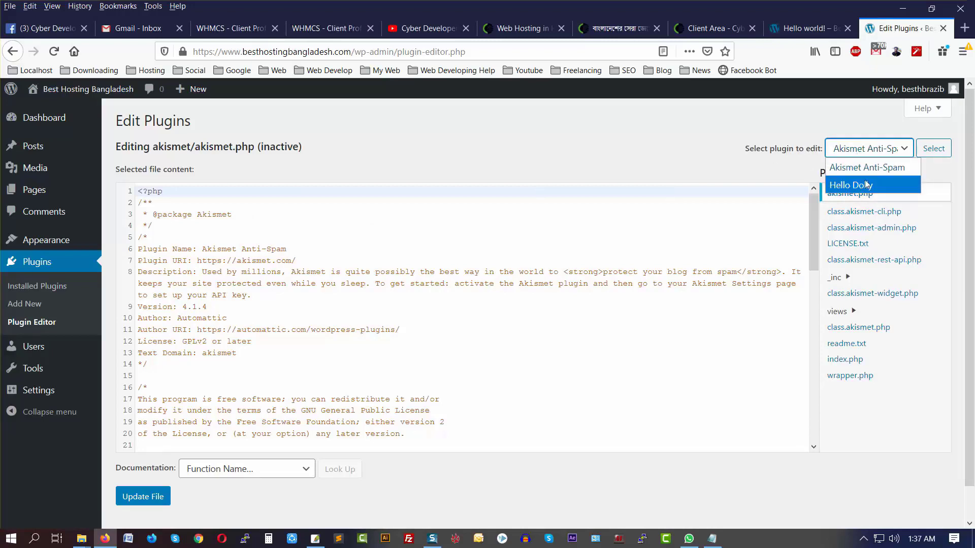
left_click(863, 167)
scroll(390, 341, "down", 5)
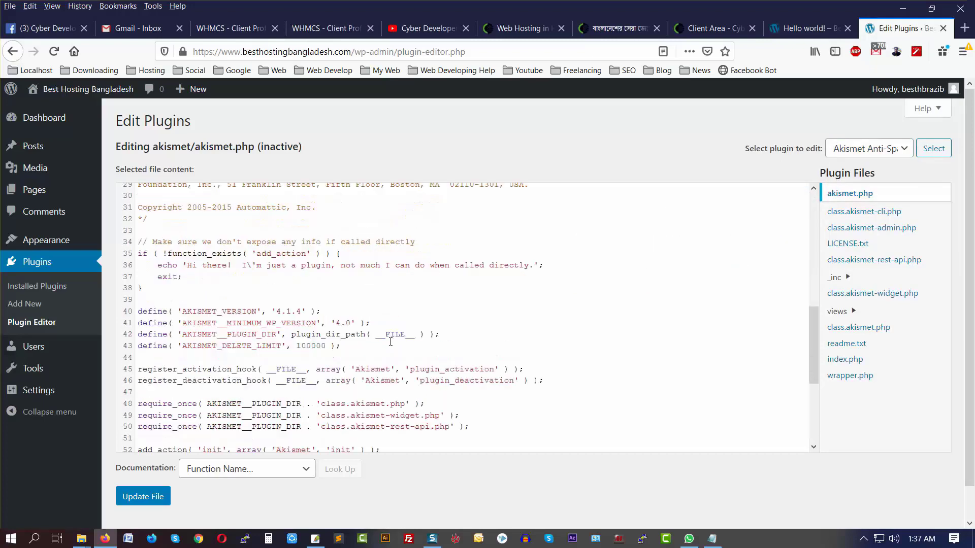
scroll(390, 342, "down", 3)
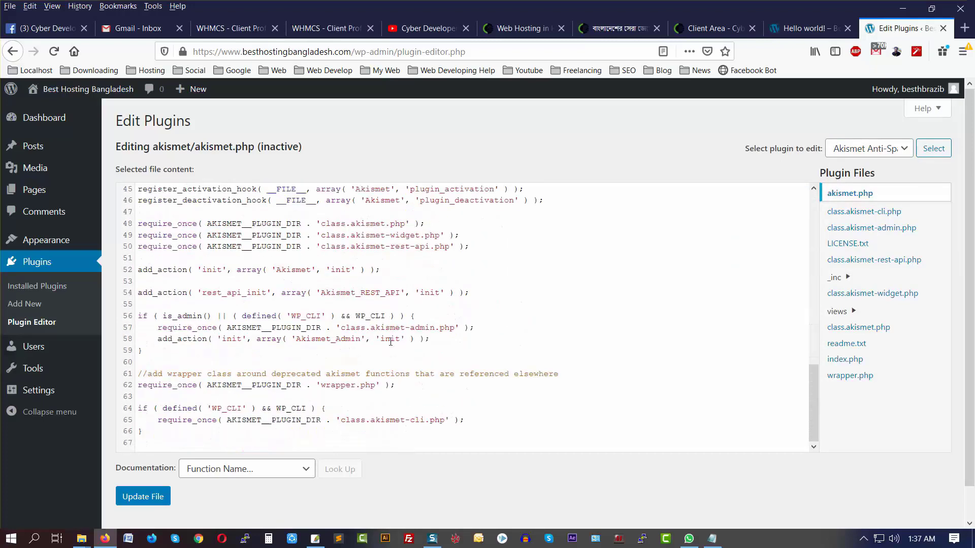
Step: Select Hello Dolly as the plugin to edit and scroll through hello.php
left_click(863, 149)
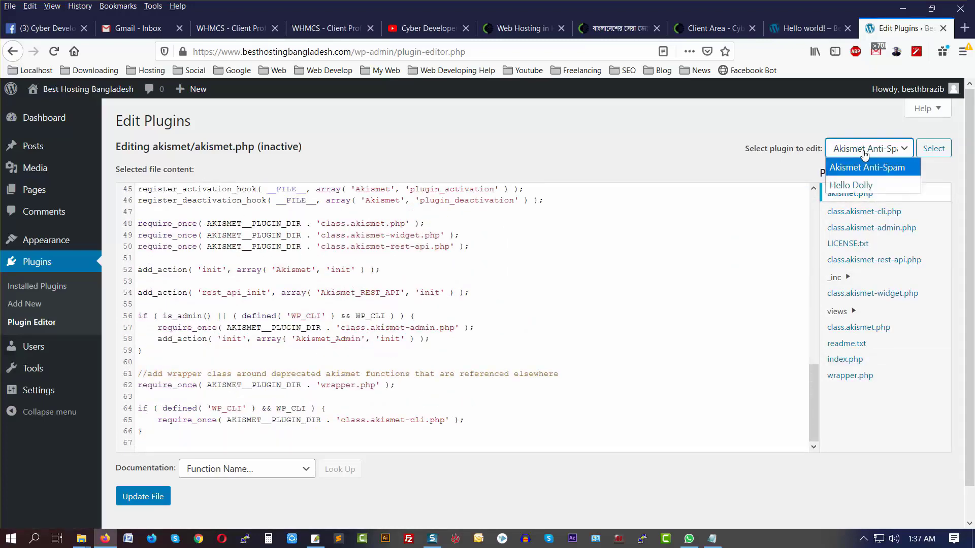
left_click(854, 186)
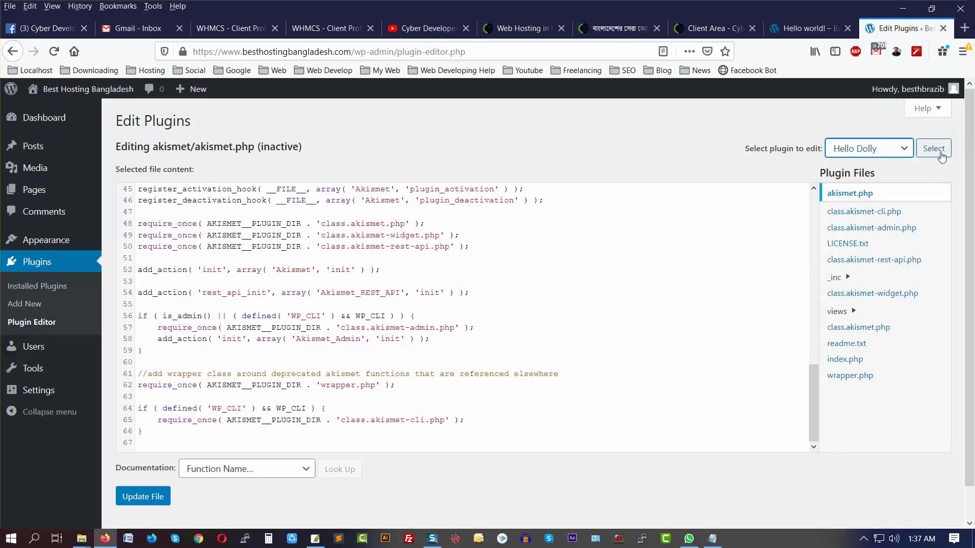
left_click(940, 155)
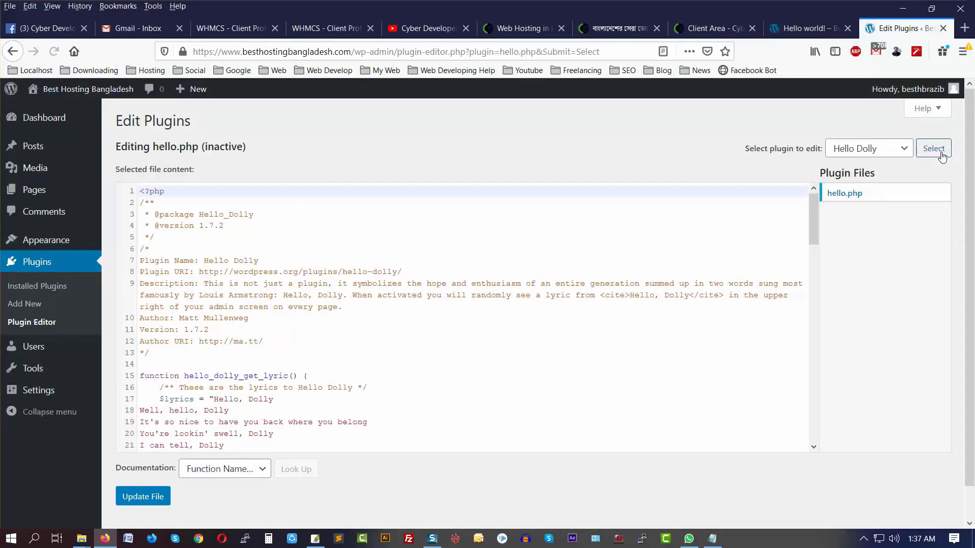
scroll(528, 264, "down", 10)
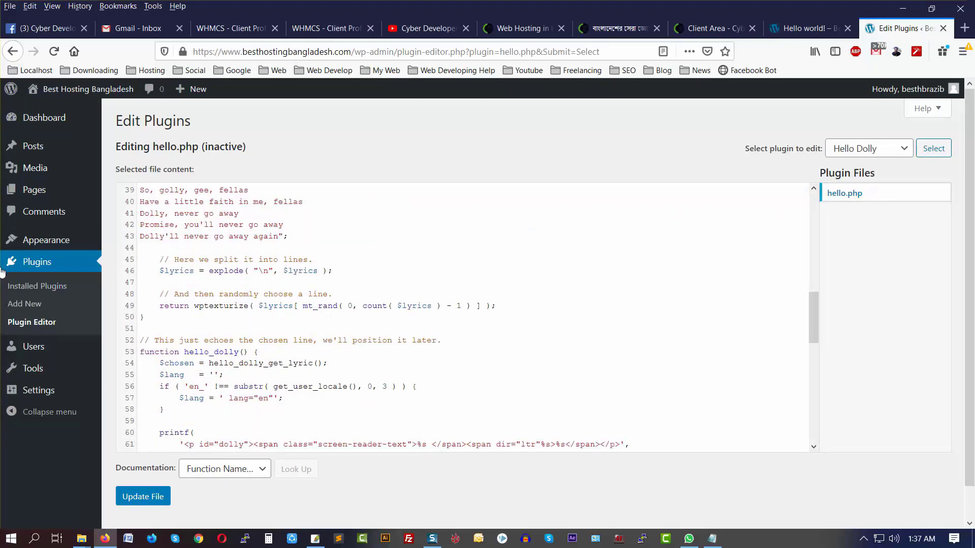
mouse_move(53, 348)
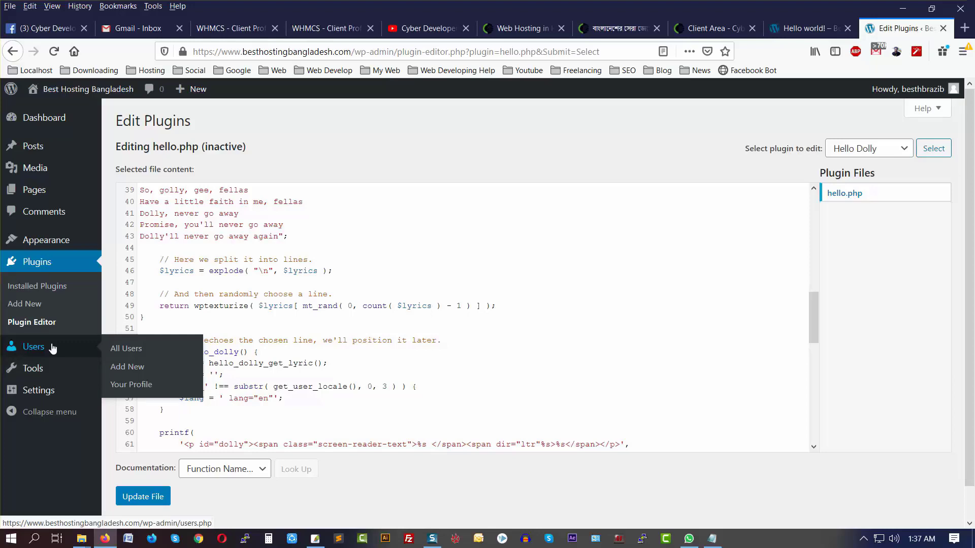
Step: Open All Users, then start a new user with Add New
left_click(126, 349)
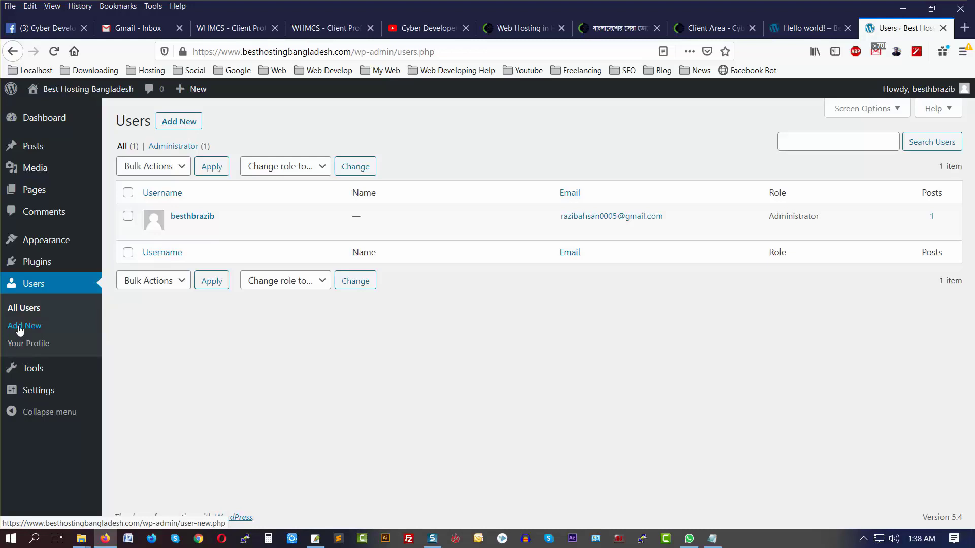
left_click(177, 123)
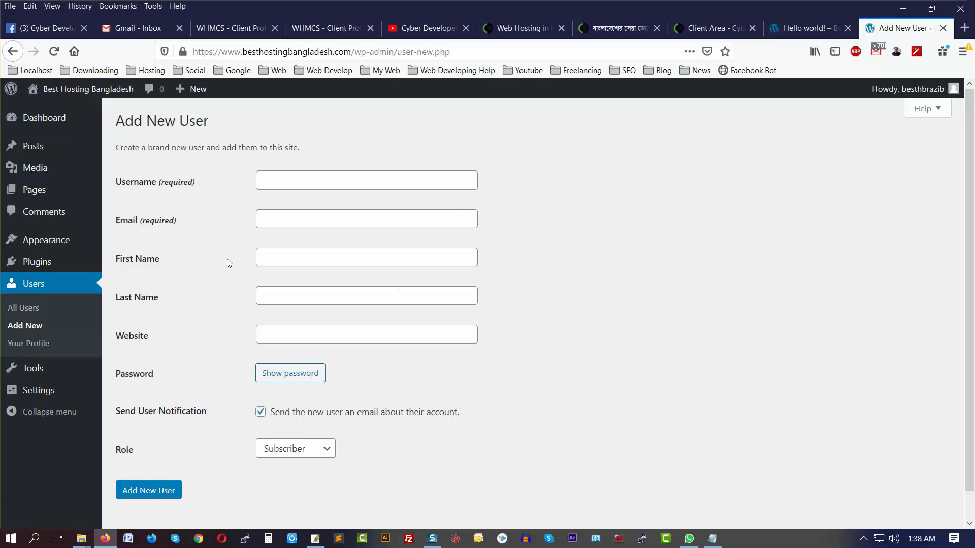
Step: Open Your Profile and try the Blue and Coffee colour schemes before returning to Default
left_click(34, 348)
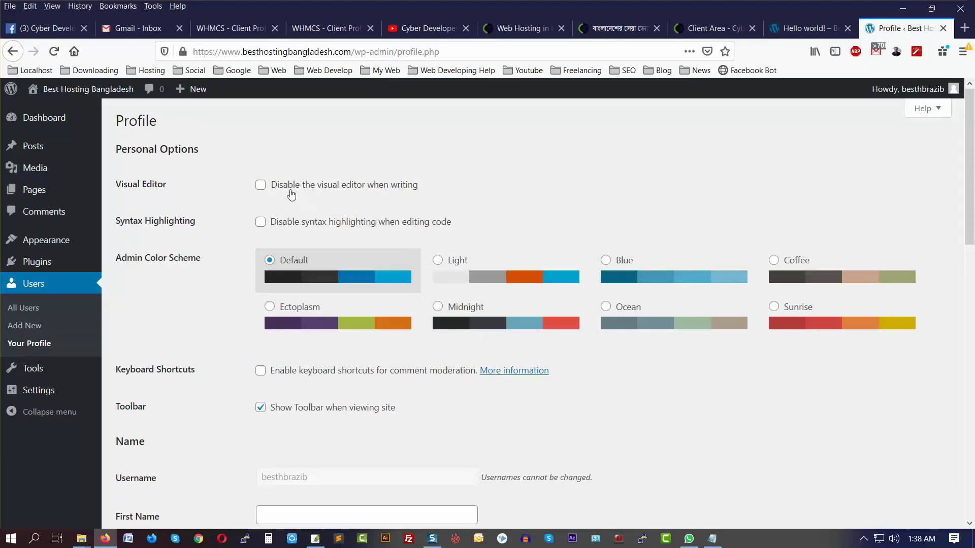
scroll(269, 223, "down", 6)
scroll(269, 223, "up", 6)
left_click(606, 259)
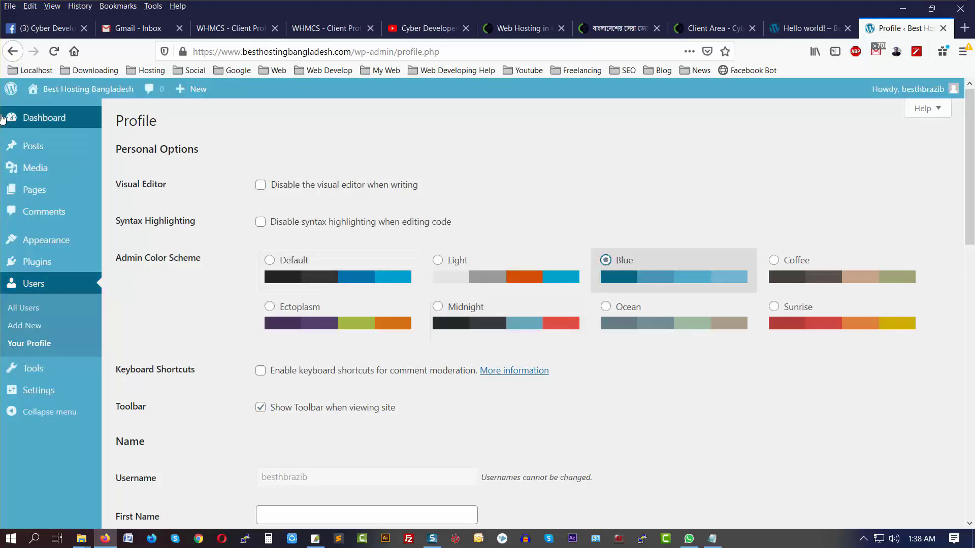
left_click(774, 260)
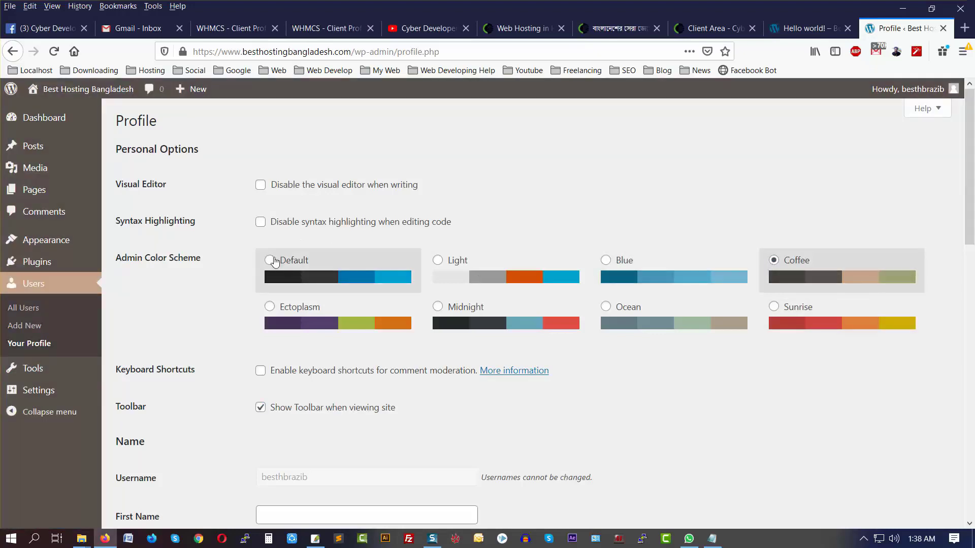
left_click(270, 260)
Step: Look over the First and Last Name fields and scroll down to Account Management
scroll(385, 325, "down", 2)
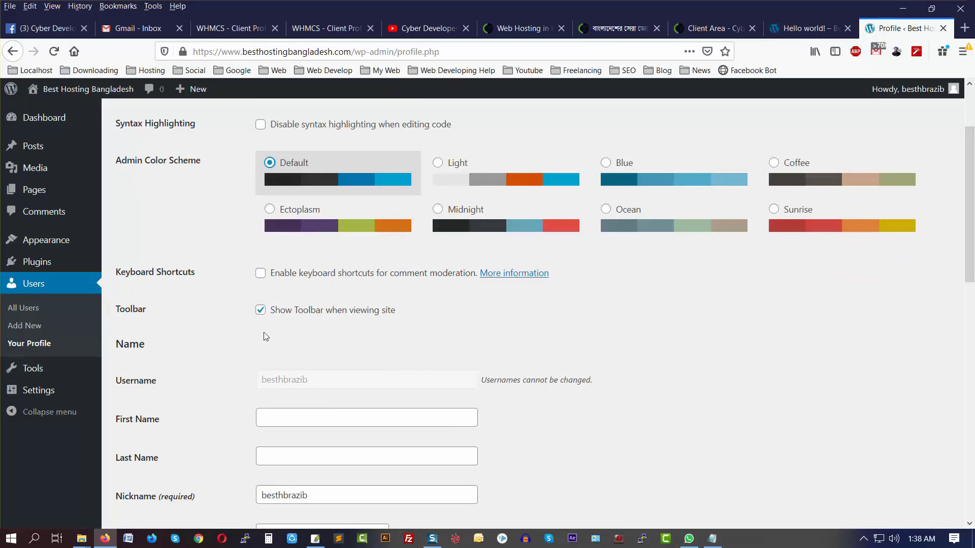
scroll(262, 333, "down", 1)
scroll(262, 333, "down", 3)
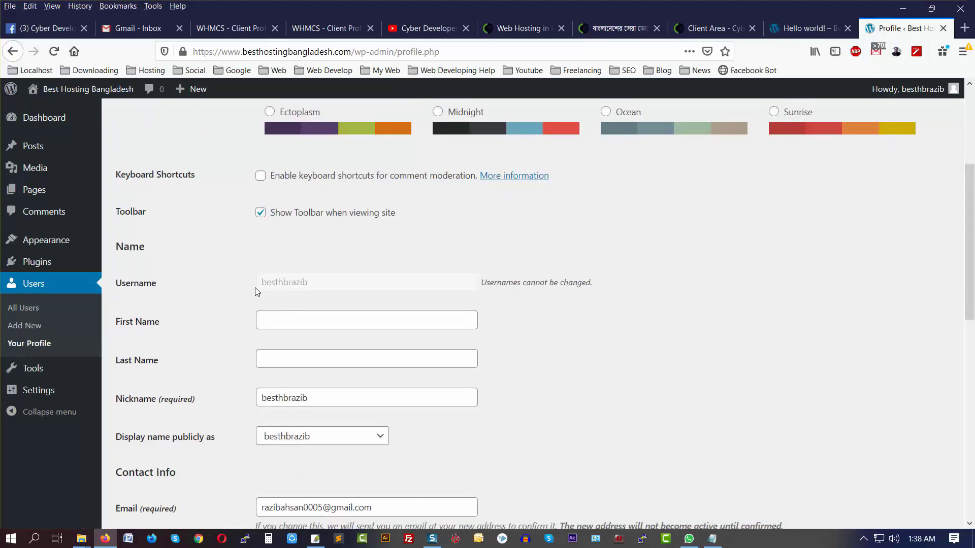
left_click(282, 317)
left_click(279, 351)
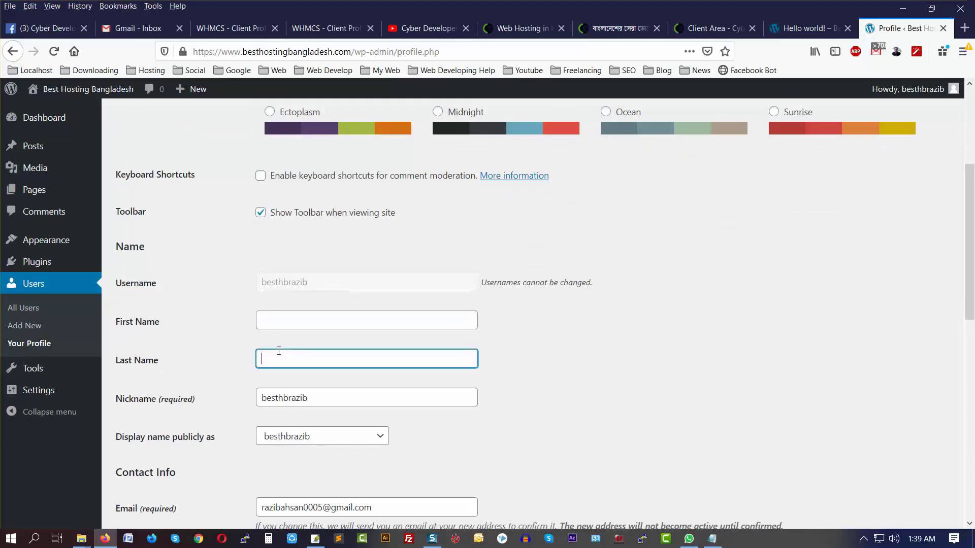
scroll(453, 335, "down", 4)
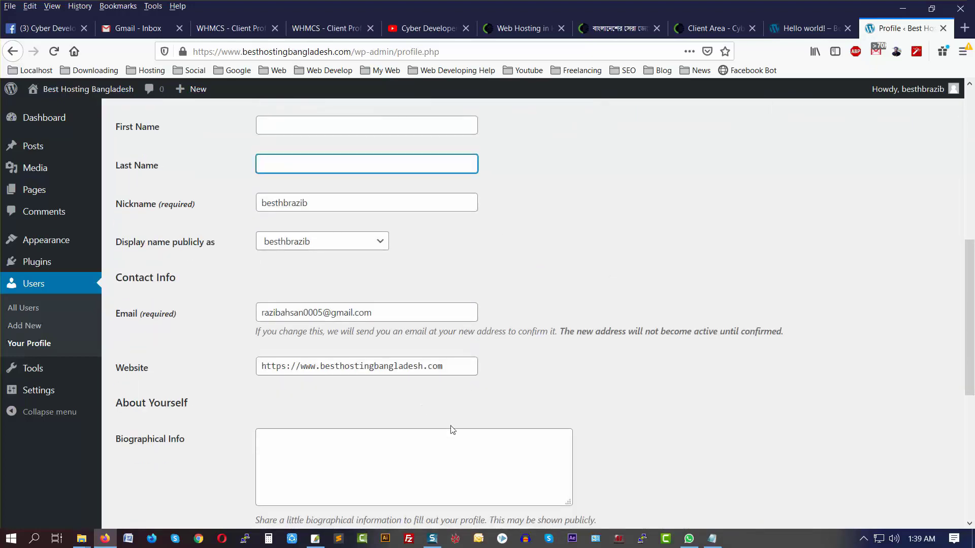
scroll(401, 407, "down", 4)
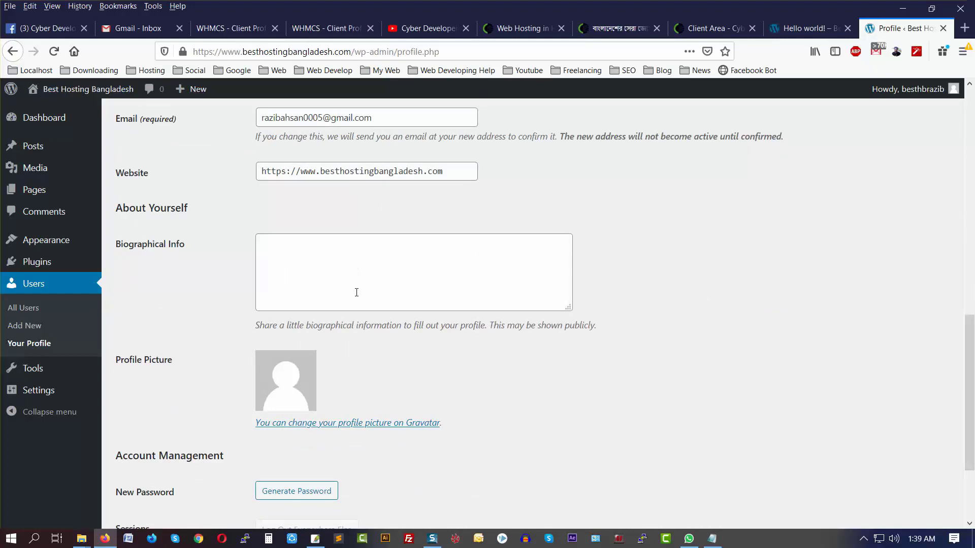
scroll(502, 340, "down", 2)
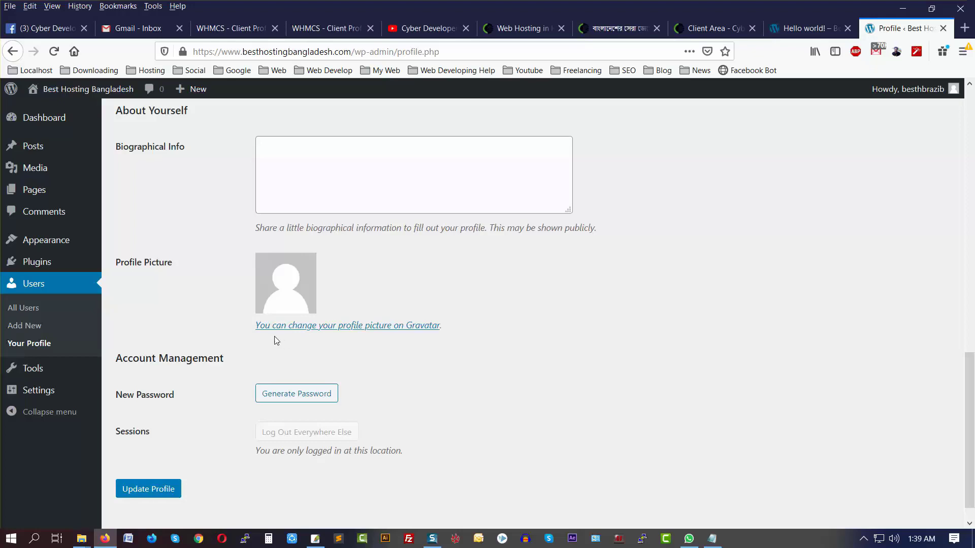
Step: Generate a new password under Account Management, rated Strong
left_click(285, 396)
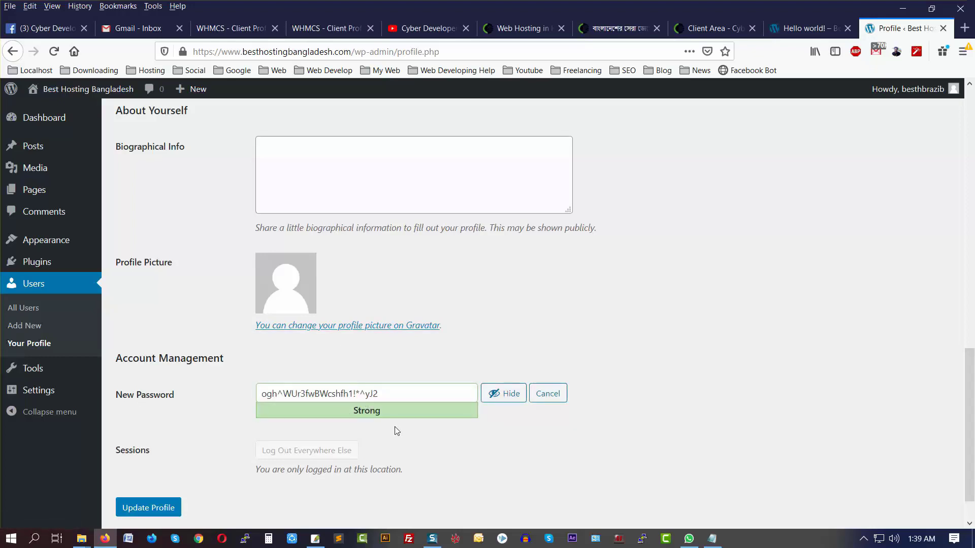
mouse_move(49, 373)
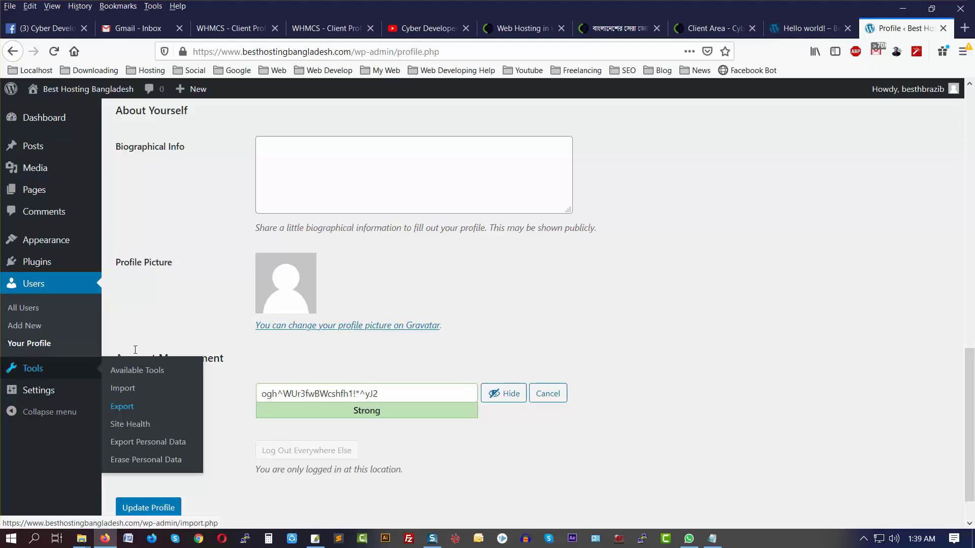
mouse_move(46, 389)
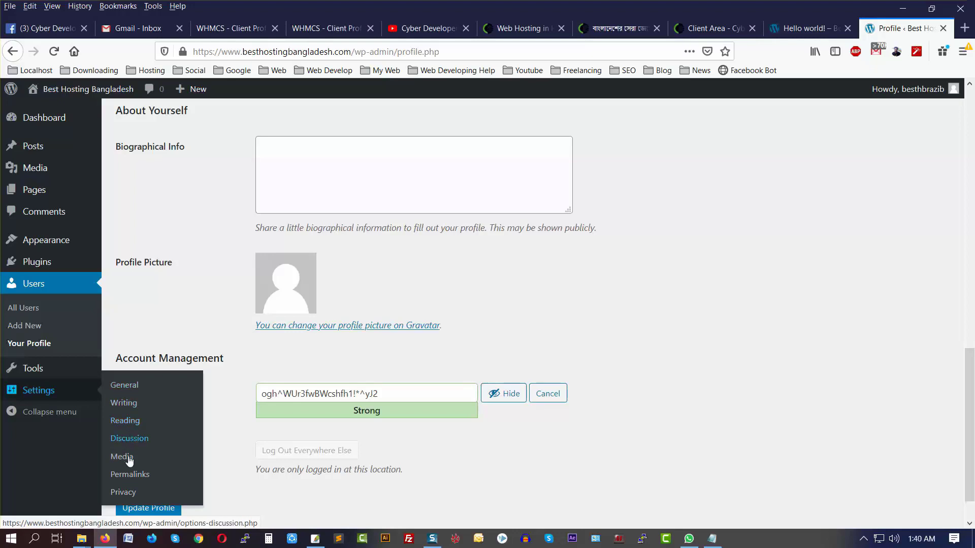
left_click(124, 386)
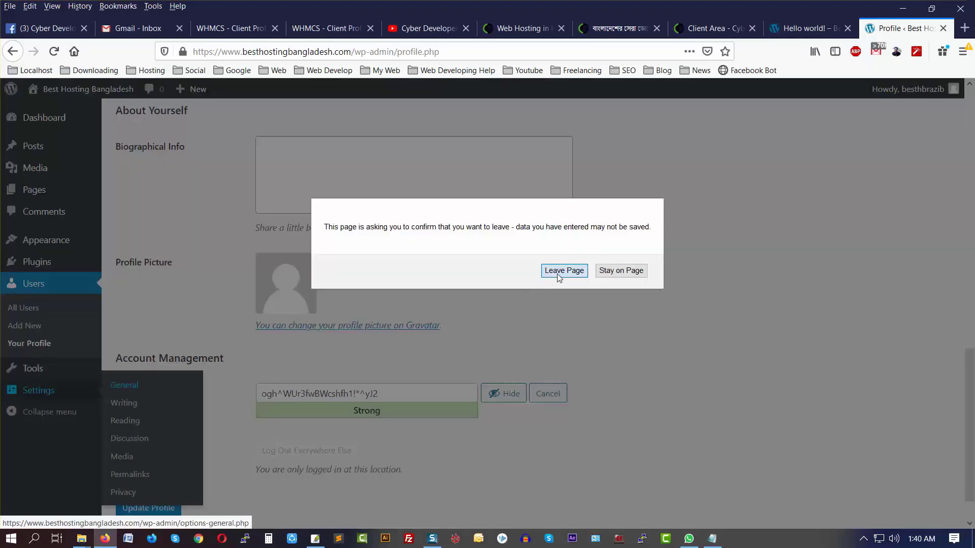
left_click(559, 274)
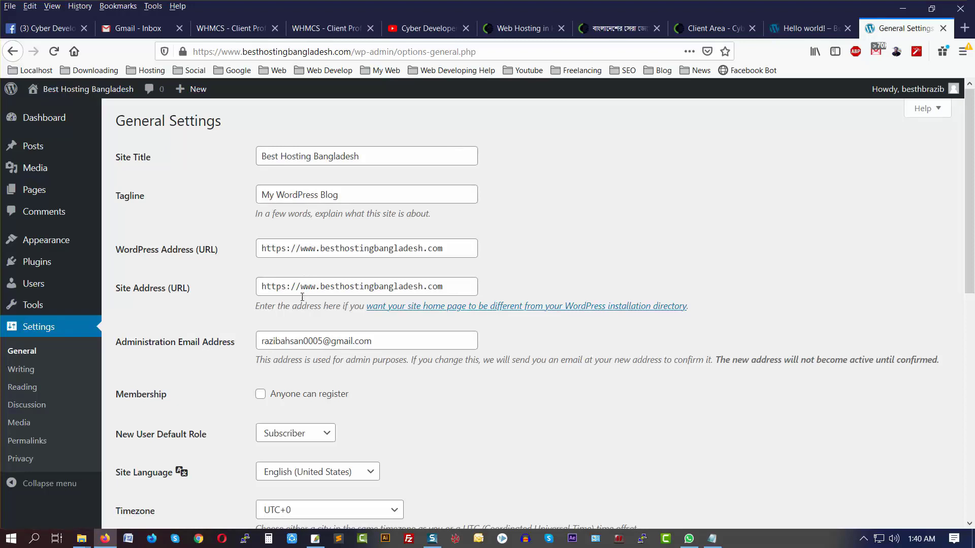
scroll(391, 346, "down", 3)
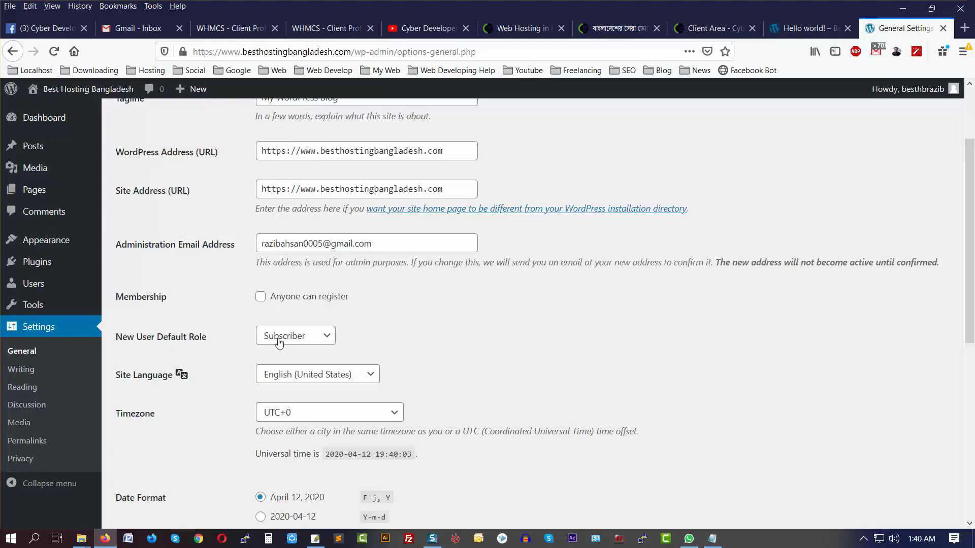
left_click(298, 340)
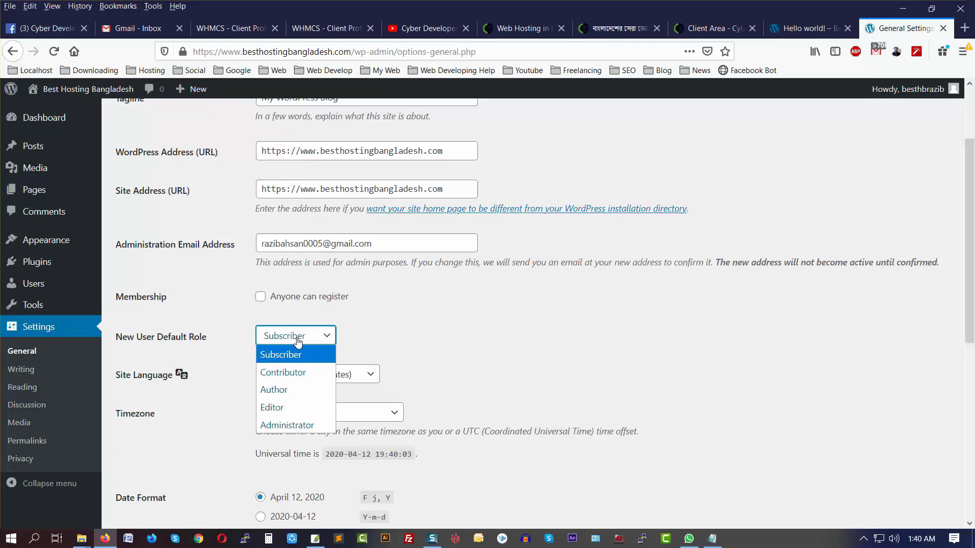
left_click(417, 303)
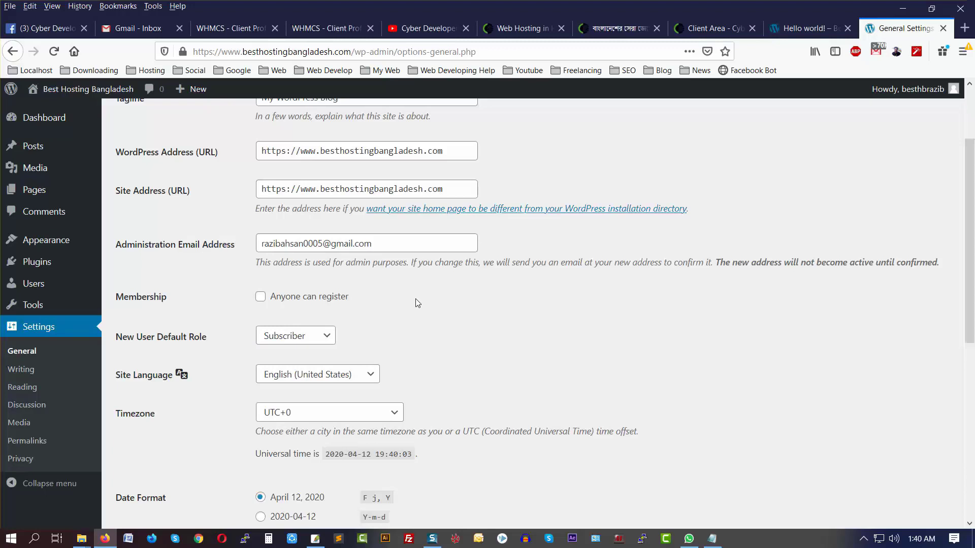
left_click(323, 338)
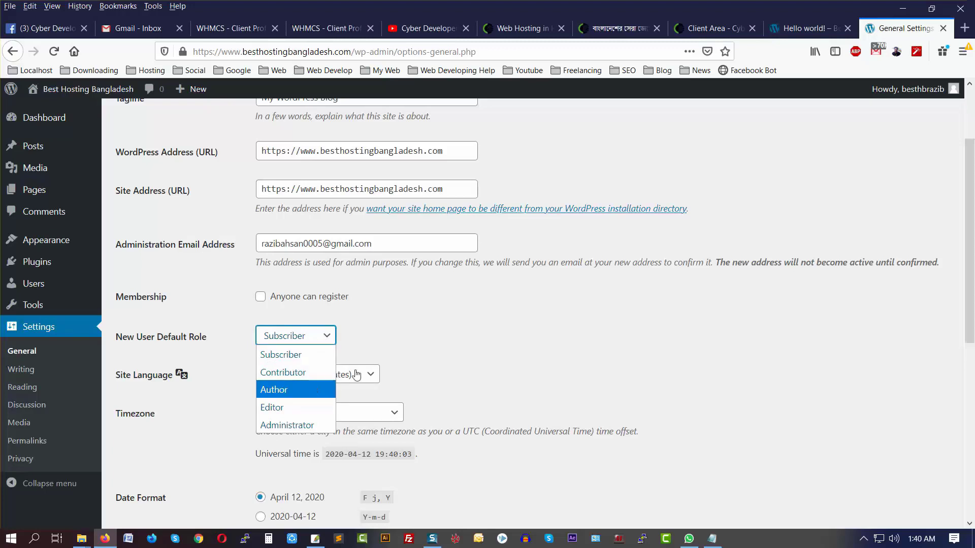
left_click(436, 326)
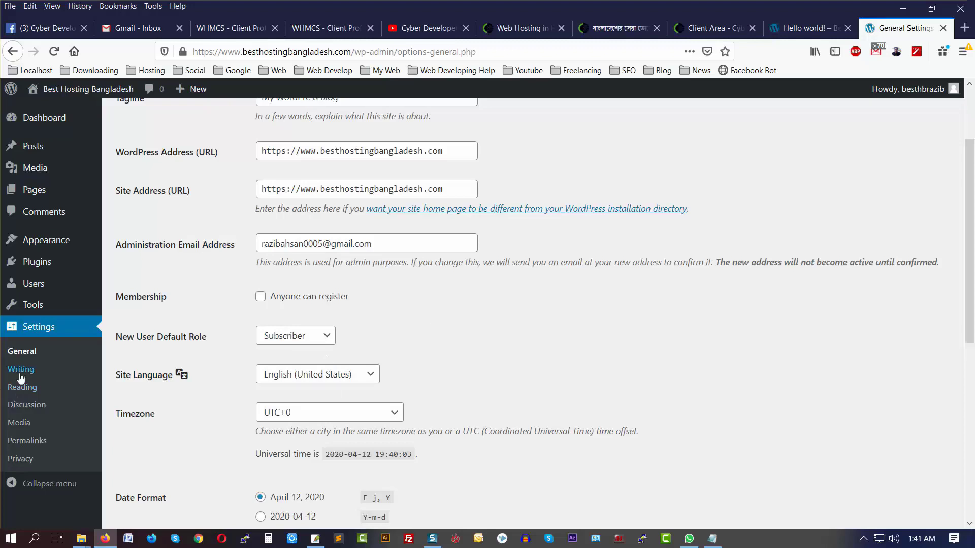
Step: Review Writing Settings, then view Reading Settings: homepage shows latest posts, 10 per page
left_click(20, 373)
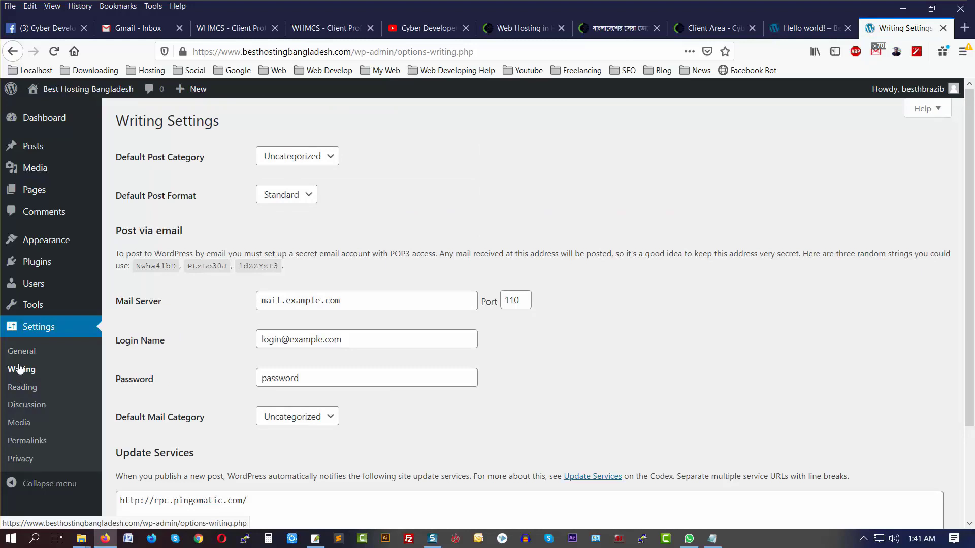
scroll(238, 439, "down", 3)
scroll(251, 443, "up", 3)
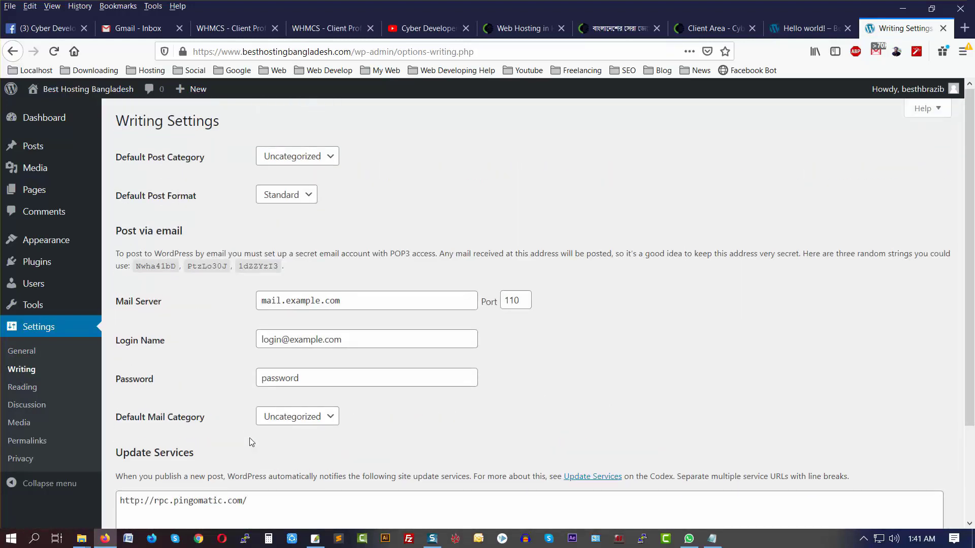
left_click(23, 389)
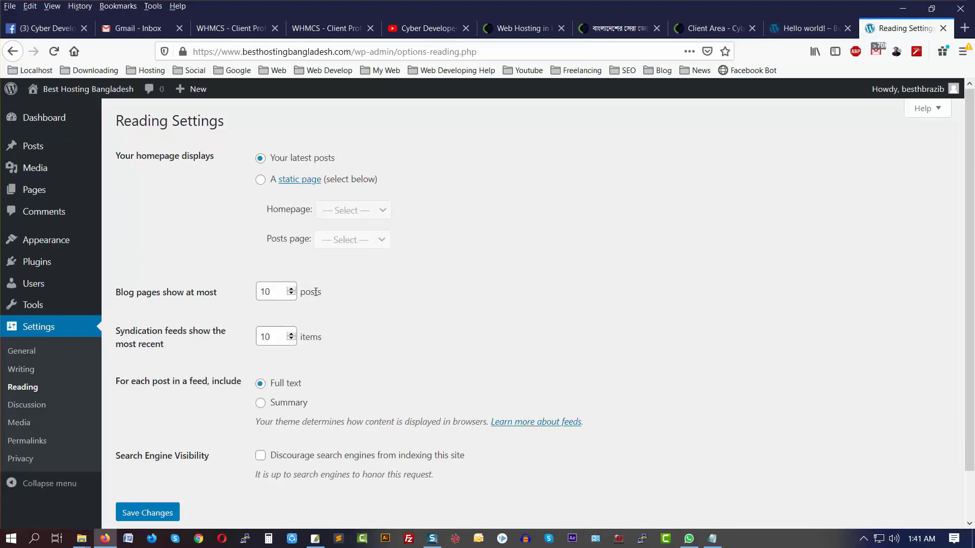
scroll(305, 274, "down", 2)
Step: Review the Discussion options, then view Media image sizes: 150×150, 300×300, 1024×1024
left_click(28, 406)
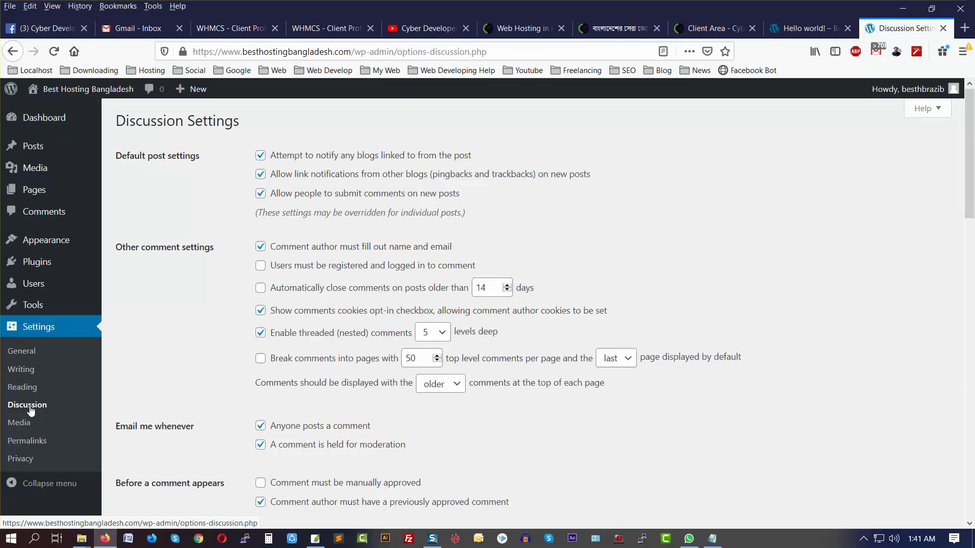
scroll(69, 404, "down", 4)
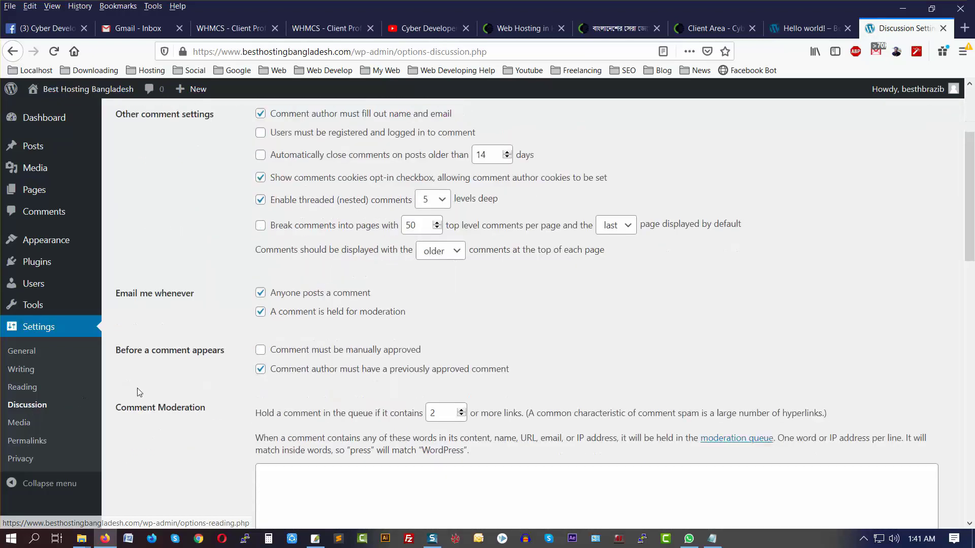
scroll(218, 369, "down", 8)
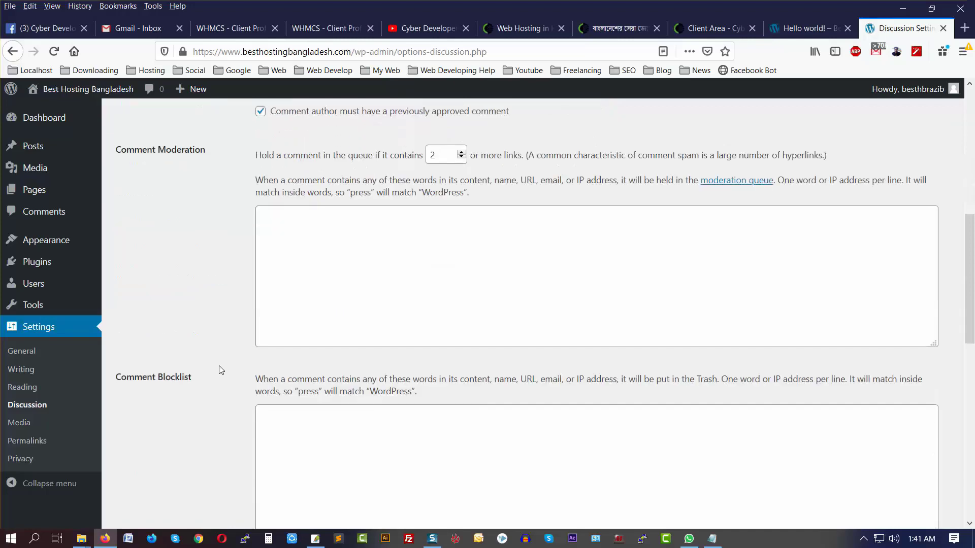
scroll(222, 370, "down", 7)
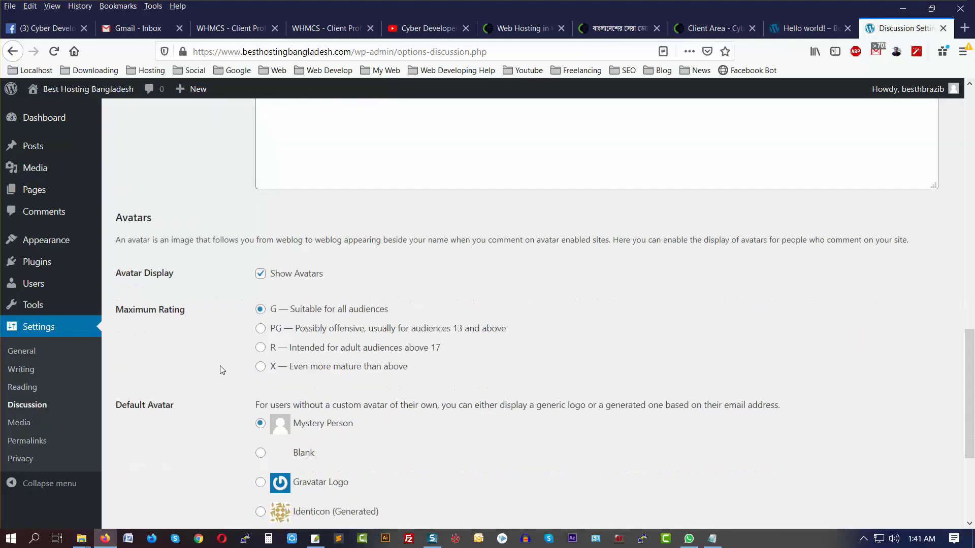
scroll(221, 370, "up", 20)
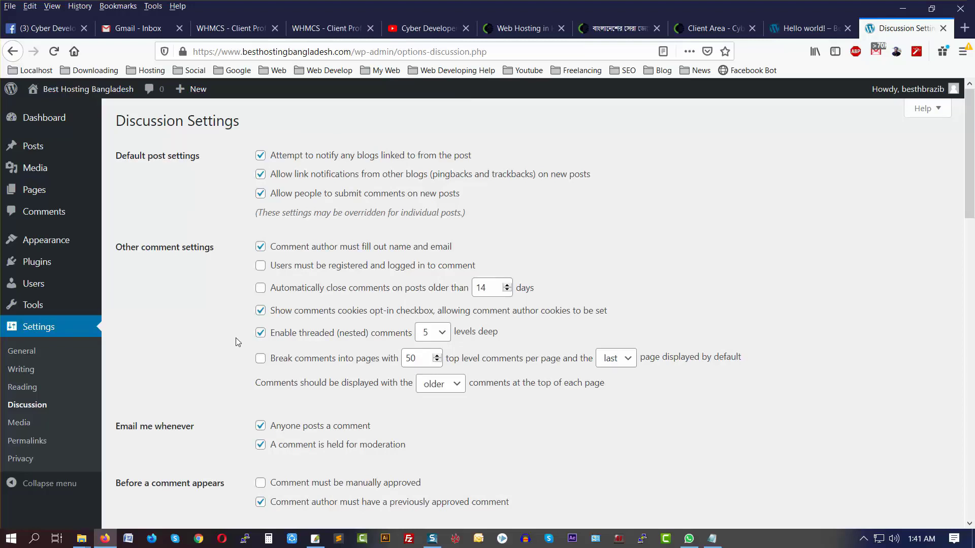
left_click(21, 429)
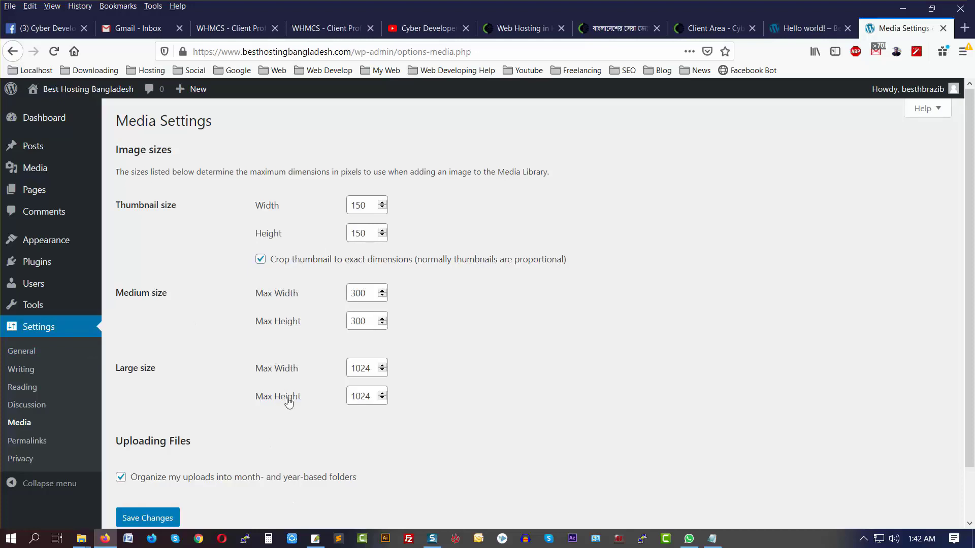
Step: Finish with Media Settings and go to Permalinks, currently set to Day and name
scroll(287, 402, "down", 2)
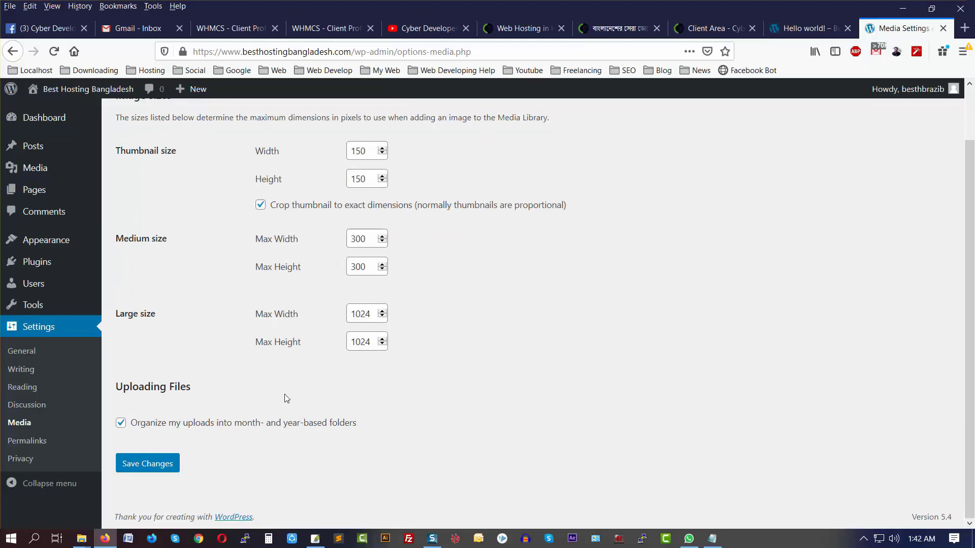
left_click(22, 441)
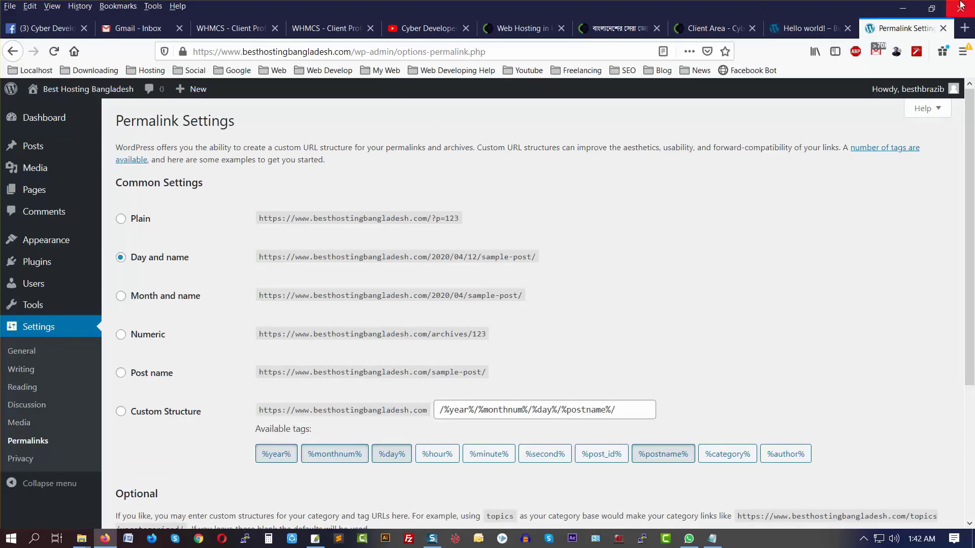
left_click(808, 28)
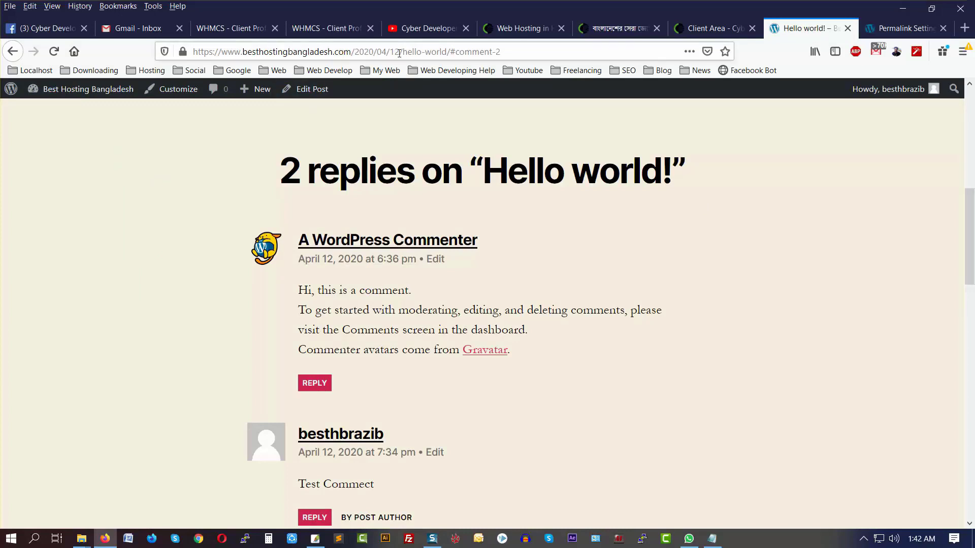
scroll(482, 284, "up", 15)
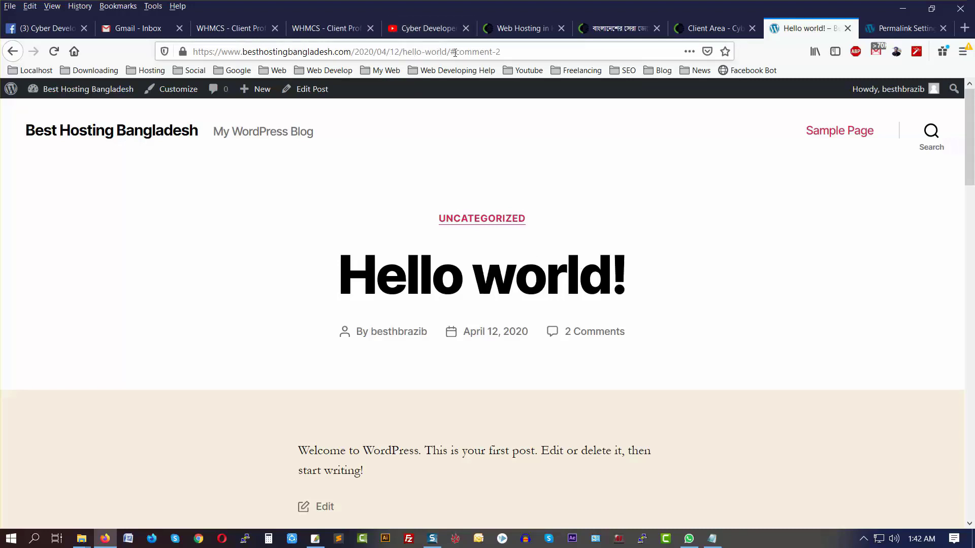
left_click(893, 29)
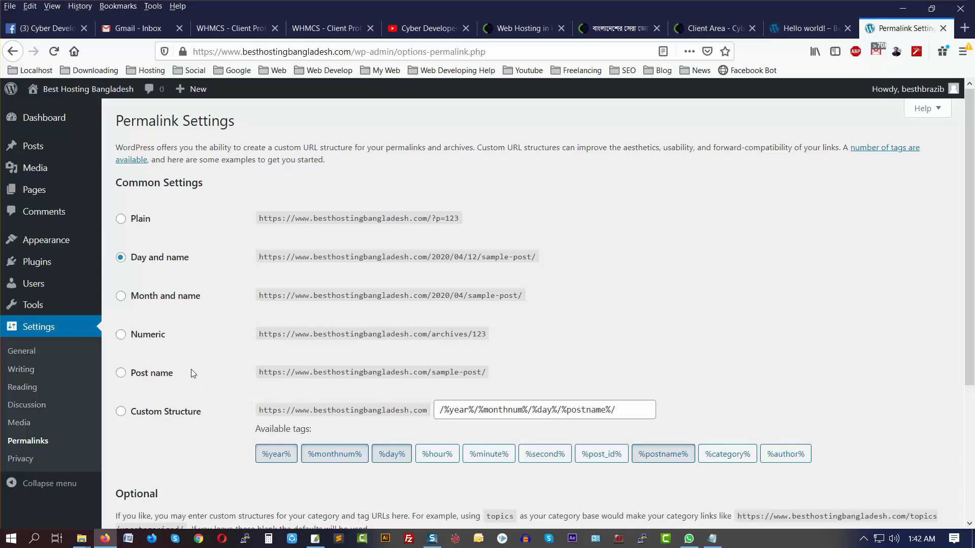
Step: Save the Post name permalink structure (/%postname%/), then go to Privacy Settings
left_click(120, 378)
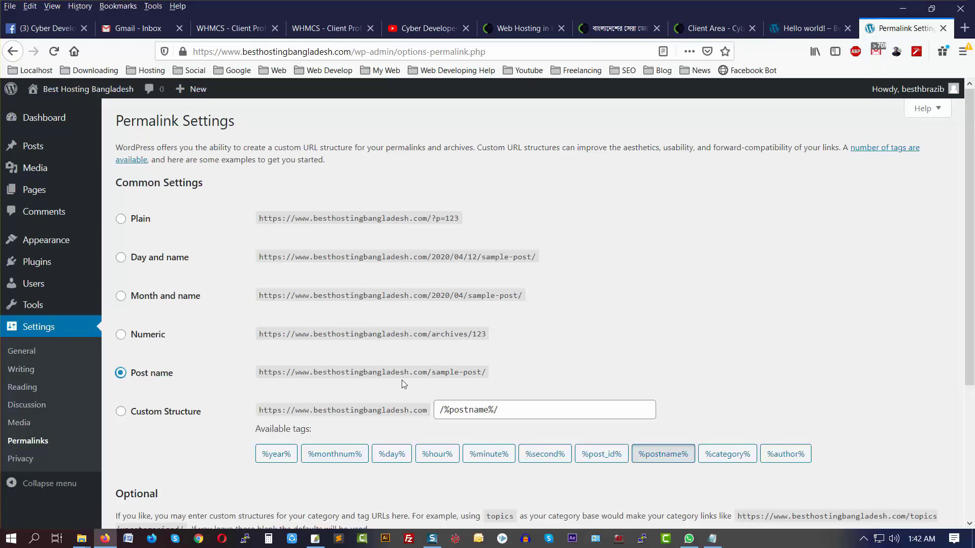
scroll(259, 350, "down", 2)
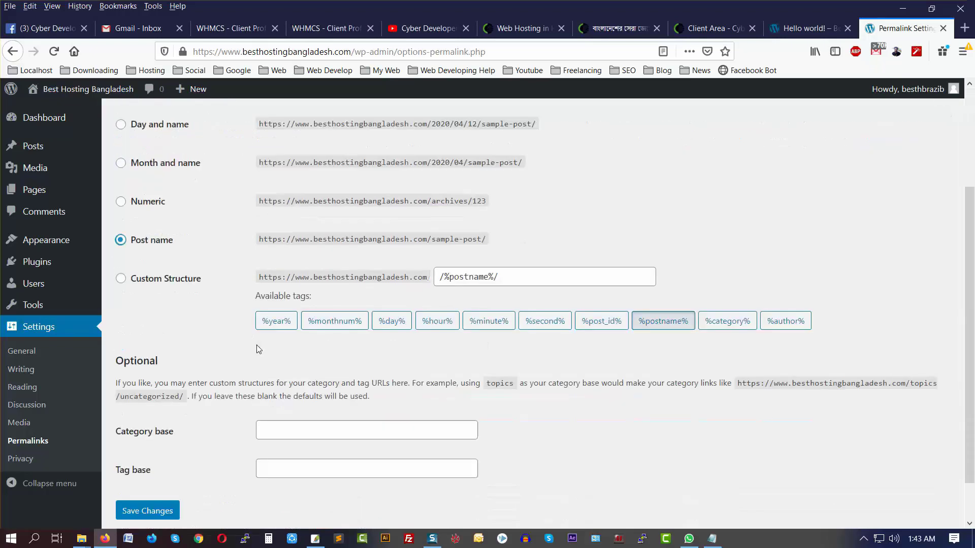
scroll(259, 349, "down", 1)
left_click(151, 464)
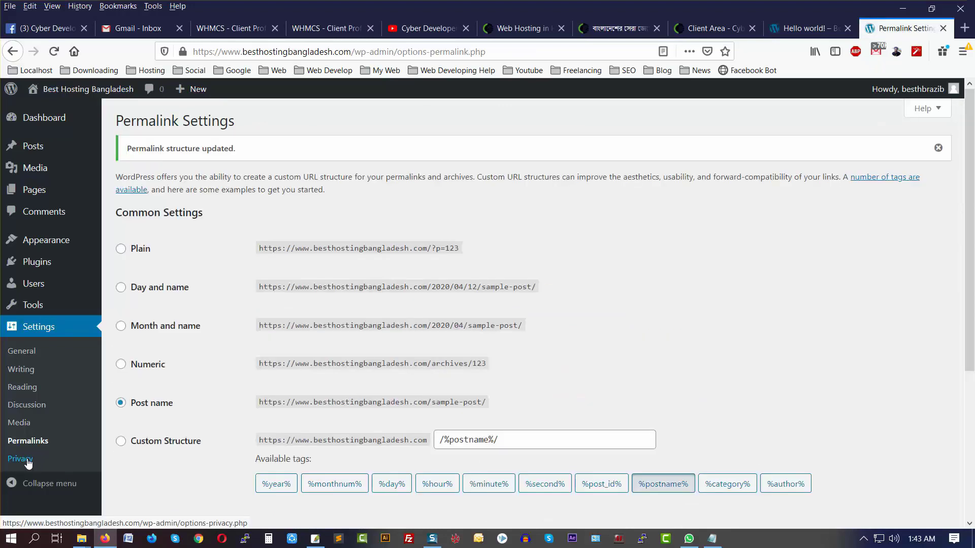
left_click(28, 460)
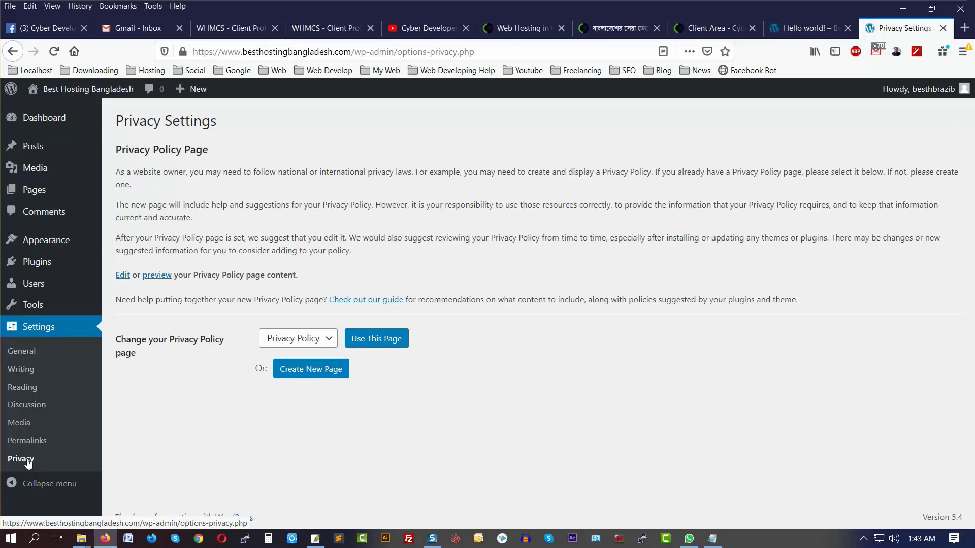
Step: Keep Privacy Policy as the privacy page and return to the Dashboard
left_click(318, 341)
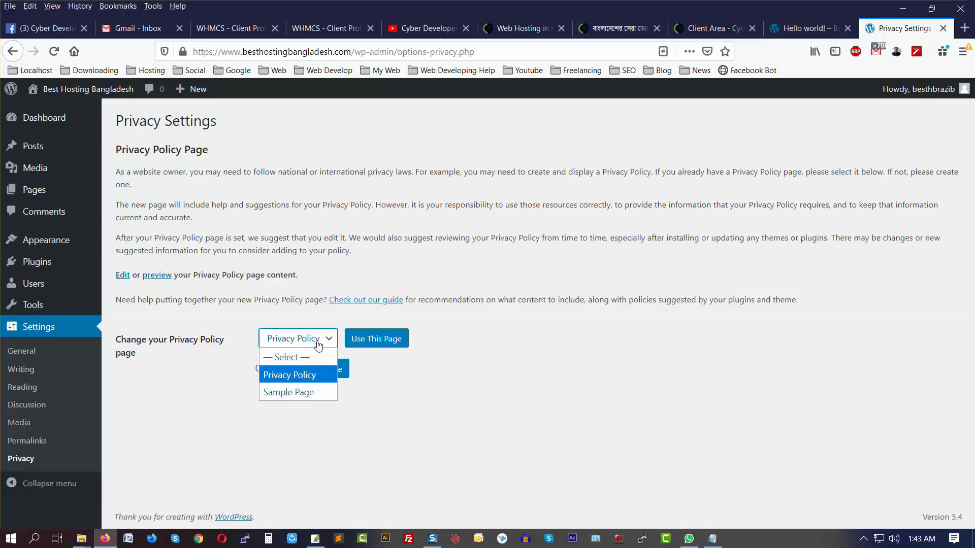
left_click(416, 395)
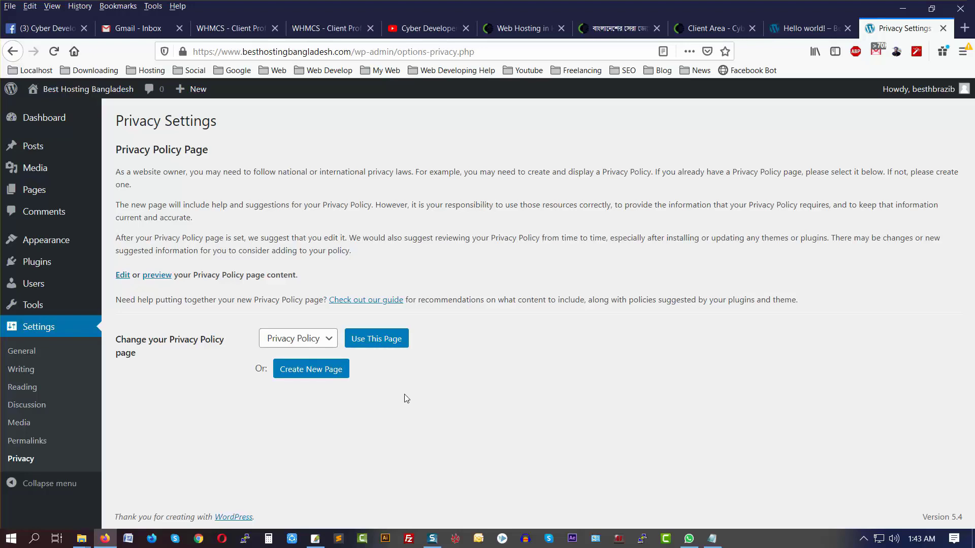
left_click(46, 124)
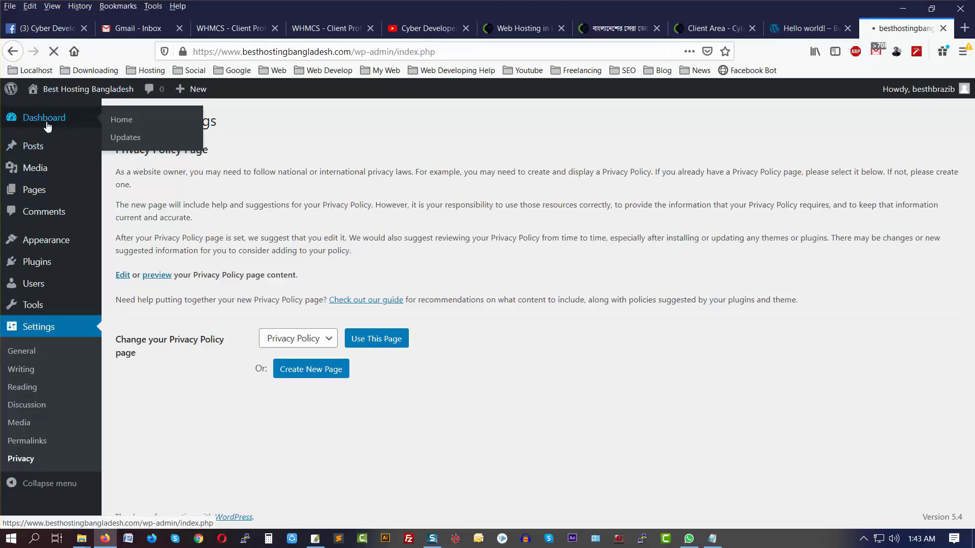